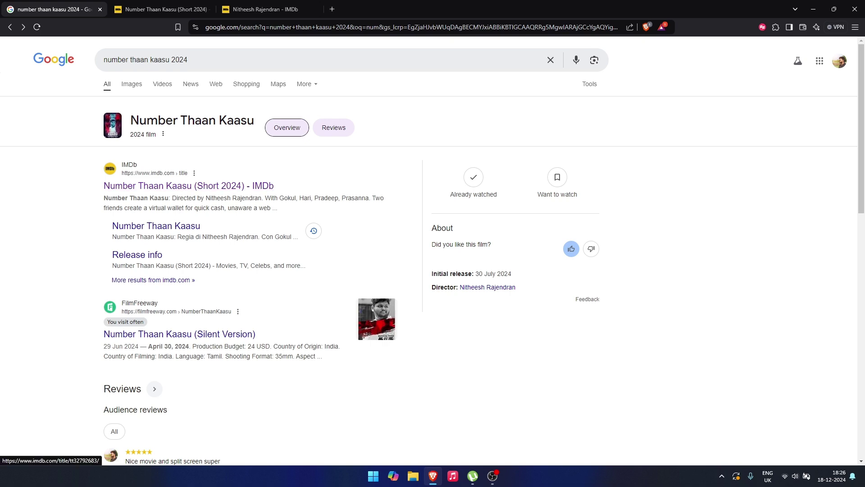
- Look over the Number Thaan Kaasu title page on IMDb, including photos and top cast, and view the director's profile page
click(163, 9)
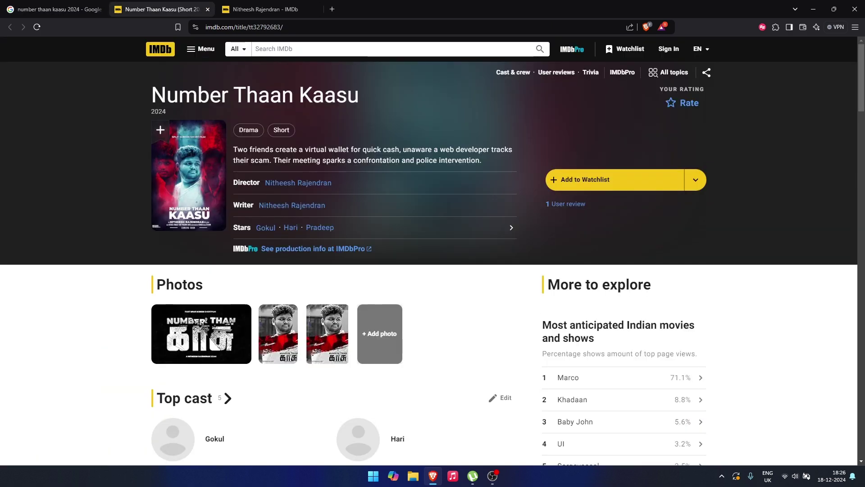
drag(153, 95, 343, 229)
click(361, 223)
scroll(359, 219, down, 6)
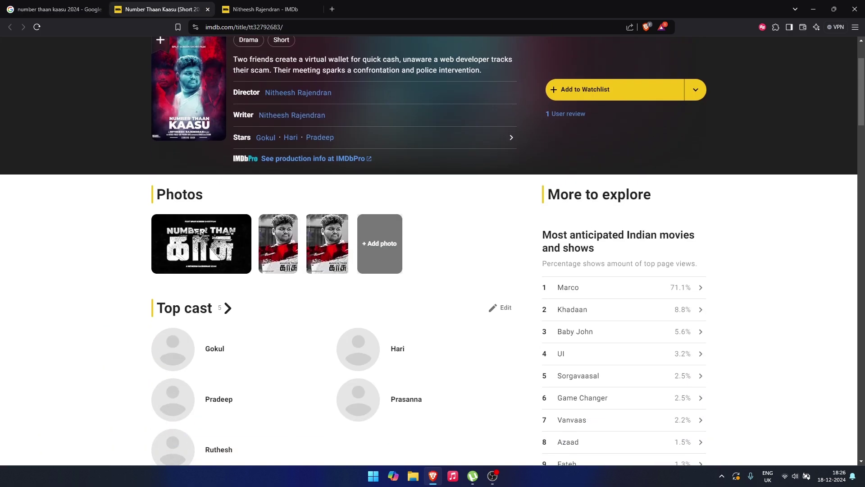
scroll(358, 219, up, 7)
click(266, 9)
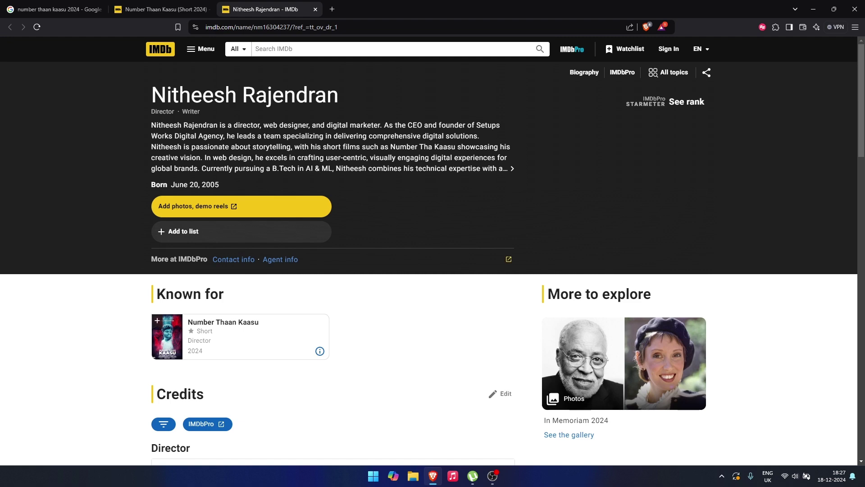
- Search the web for "imdb submit new title" in a new tab and open the "Adding a new title" help article
key(ctrl+t)
text(imdb submit new title)
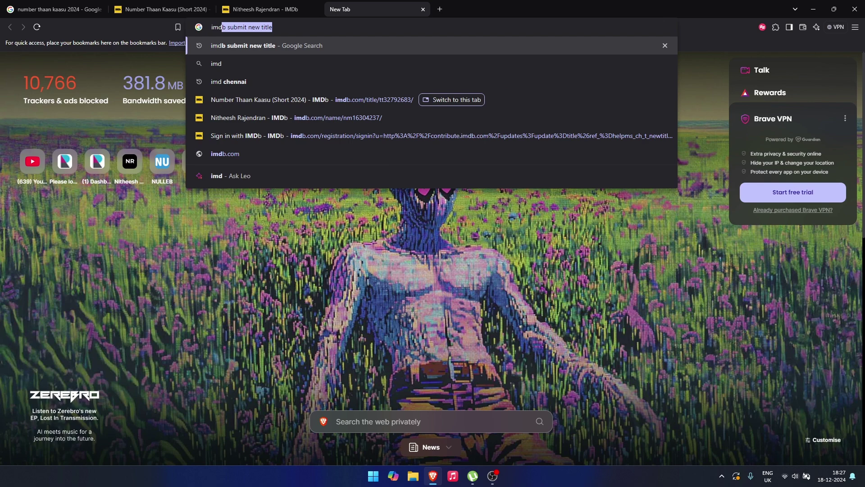
key(Return)
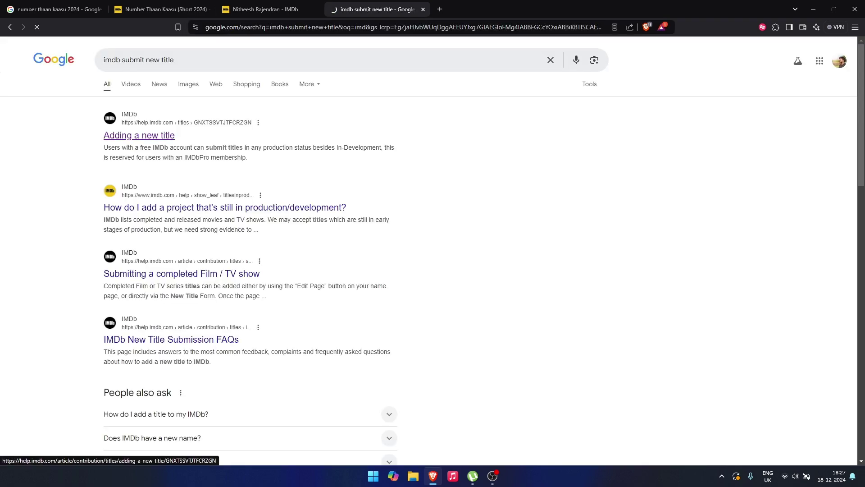
- Start submitting a new title page from the help article's How to section and sign in with the Google account
scroll(433, 250, down, 16)
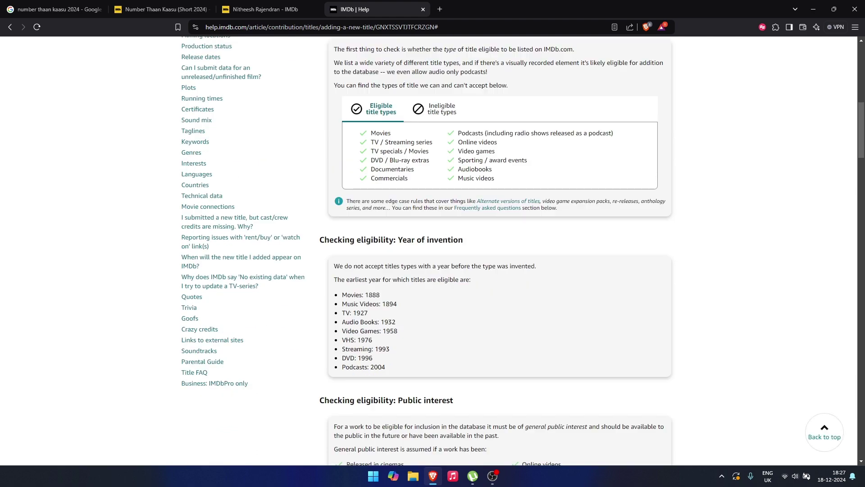
scroll(432, 251, up, 8)
scroll(496, 251, down, 20)
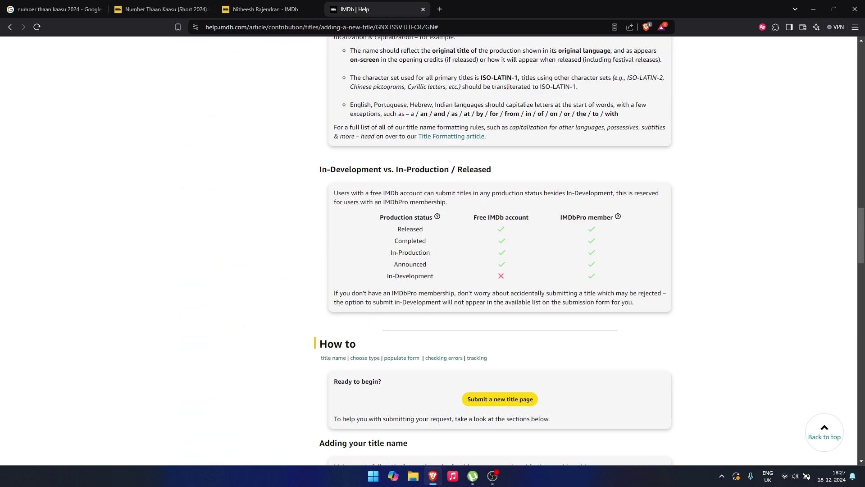
scroll(496, 250, up, 3)
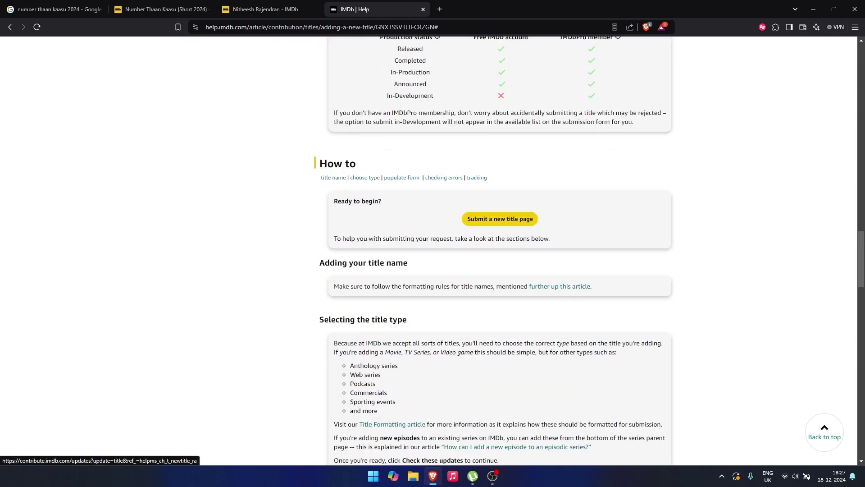
click(500, 219)
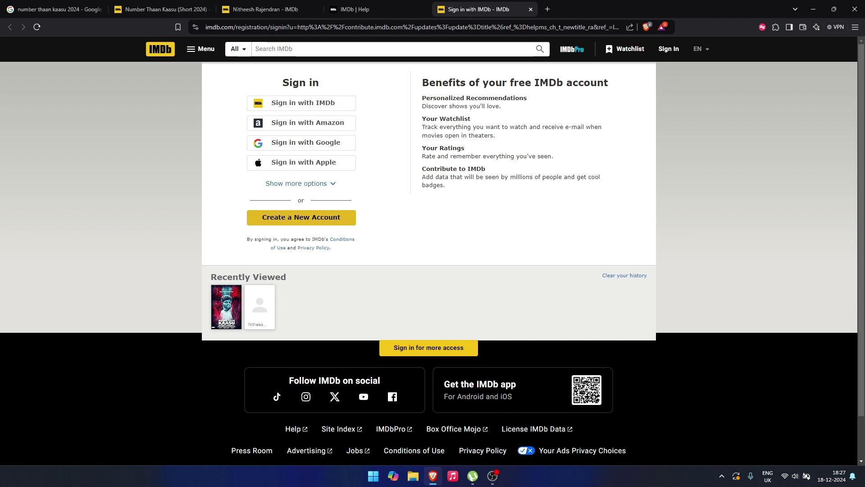
click(301, 142)
click(492, 186)
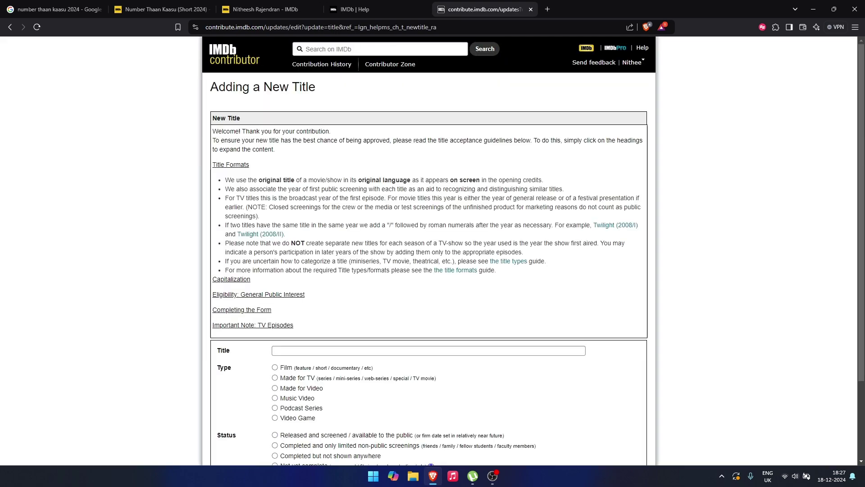
- Look over the guidelines and the title, type and status fields of the blank Adding a New Title form
scroll(429, 251, down, 3)
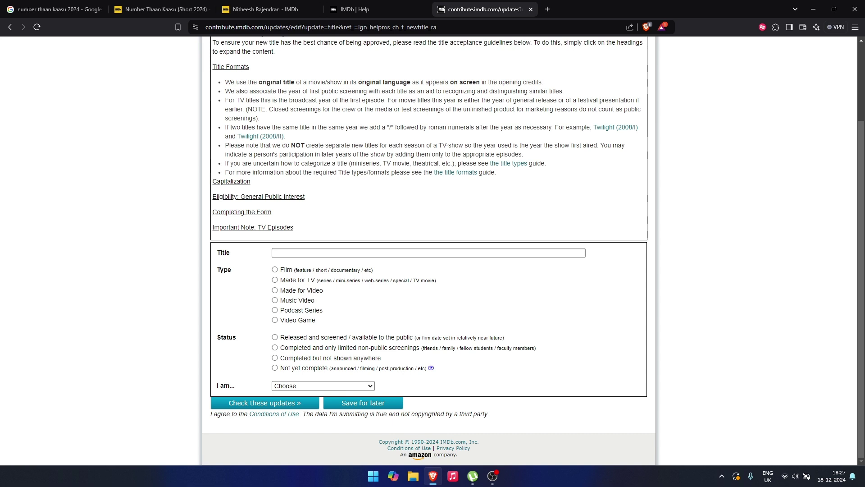
click(276, 253)
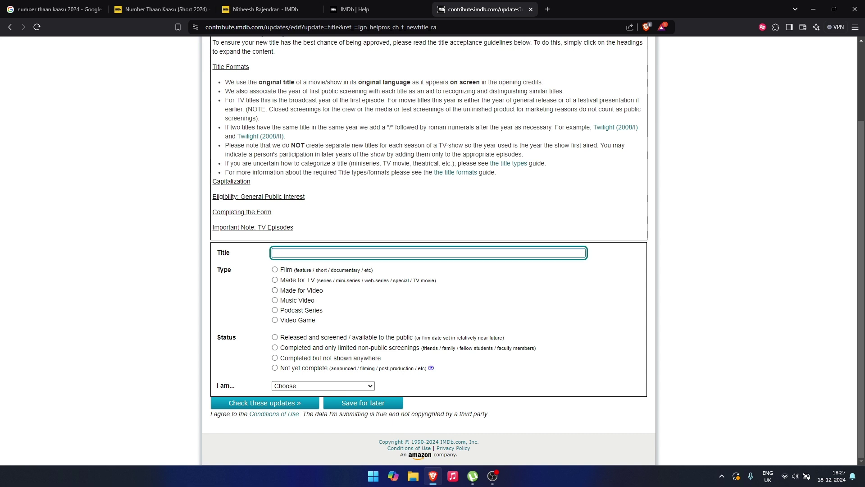
scroll(429, 248, up, 2)
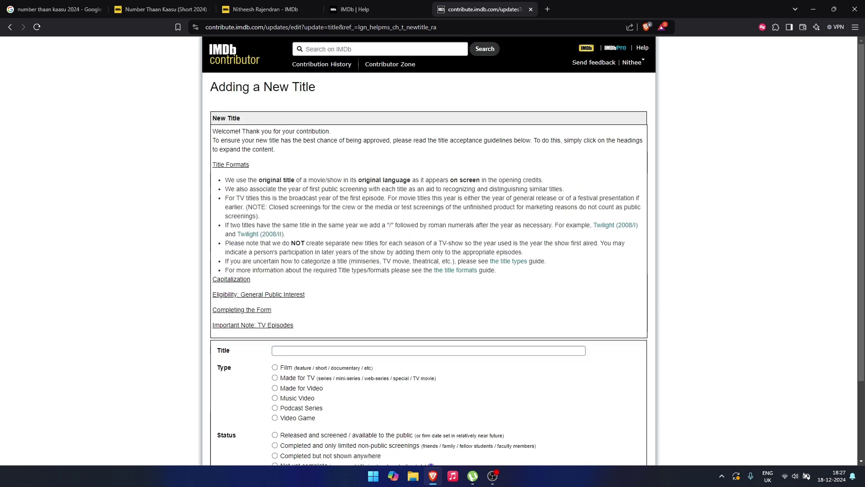
- Open the submitted Number Tha Kaasu new title update of 2024-03-30 from the contribution history
click(322, 64)
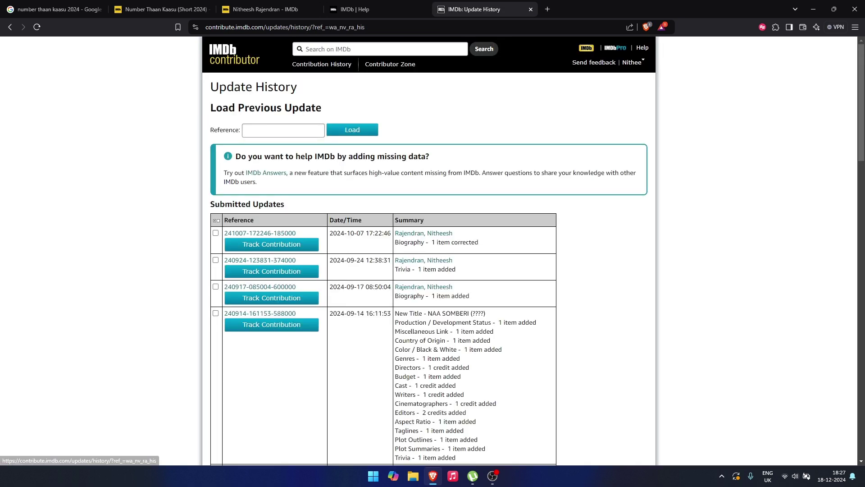
scroll(428, 248, down, 15)
scroll(428, 248, up, 4)
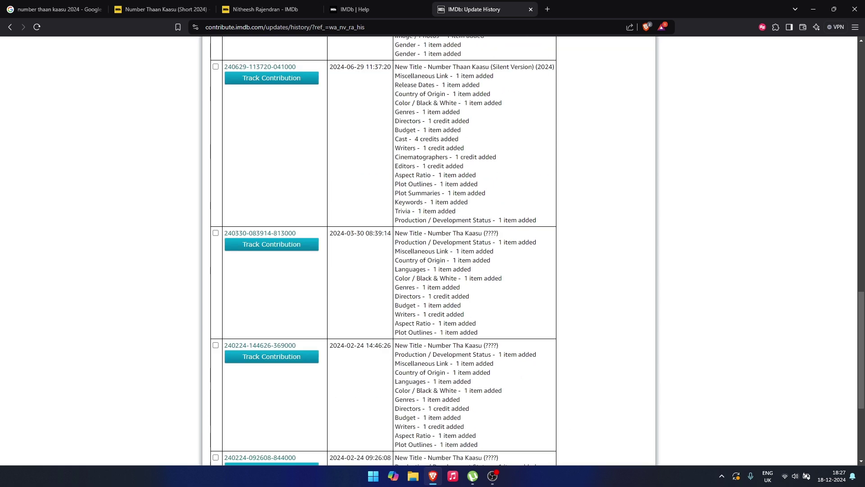
click(271, 244)
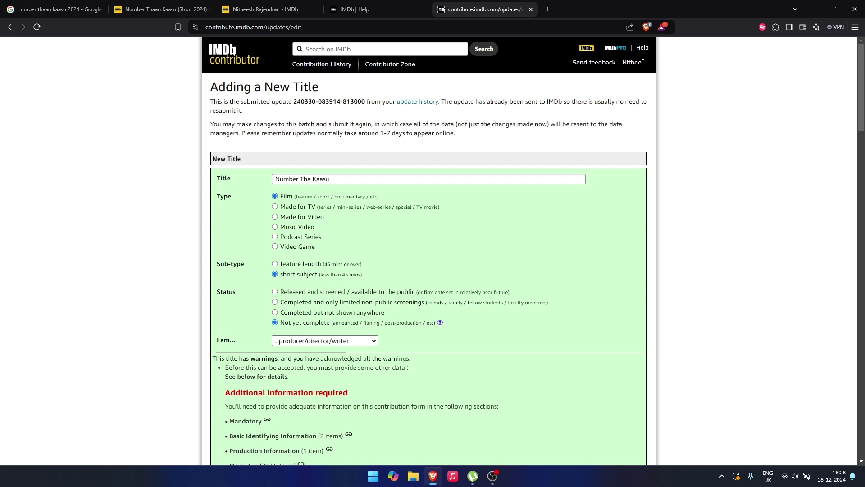
- Examine the title, type and sub-type entered in the submitted Number Tha Kaasu form
triple_click(302, 179)
click(330, 179)
scroll(429, 251, down, 1)
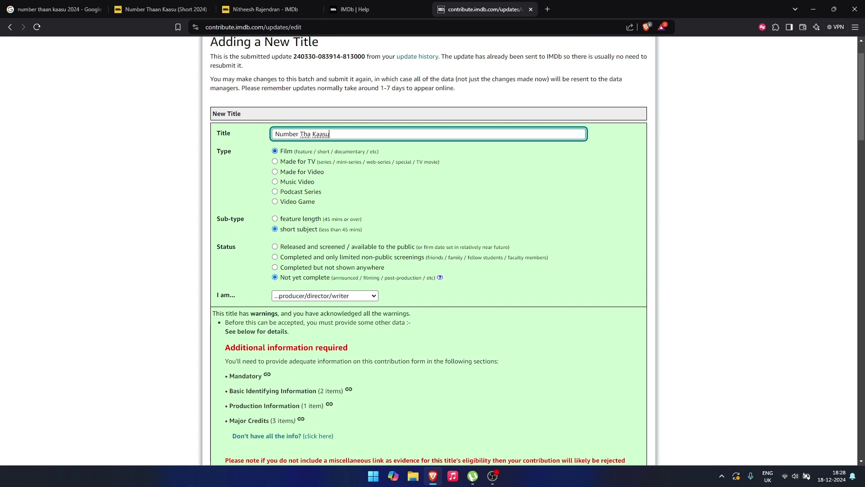
scroll(428, 250, down, 2)
scroll(429, 251, up, 1)
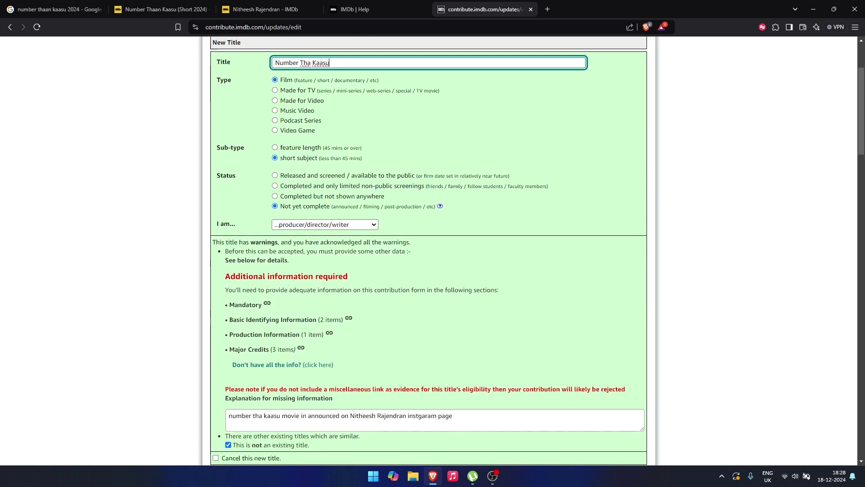
drag(281, 184, 338, 184)
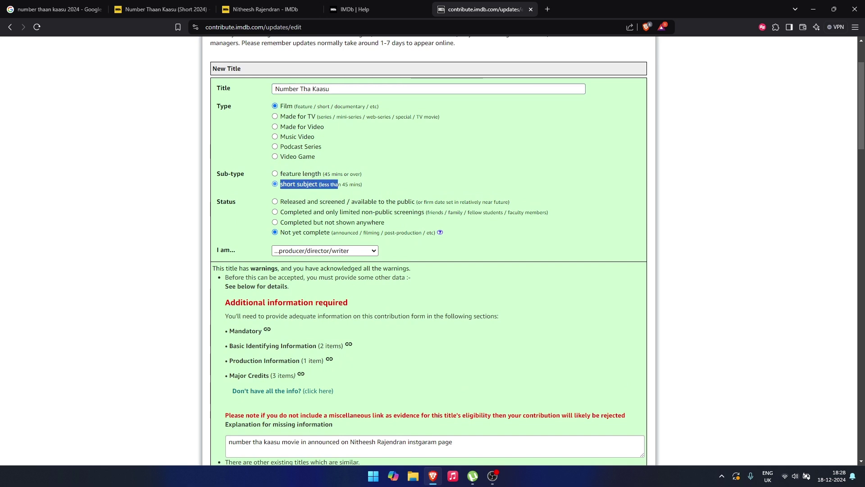
click(338, 184)
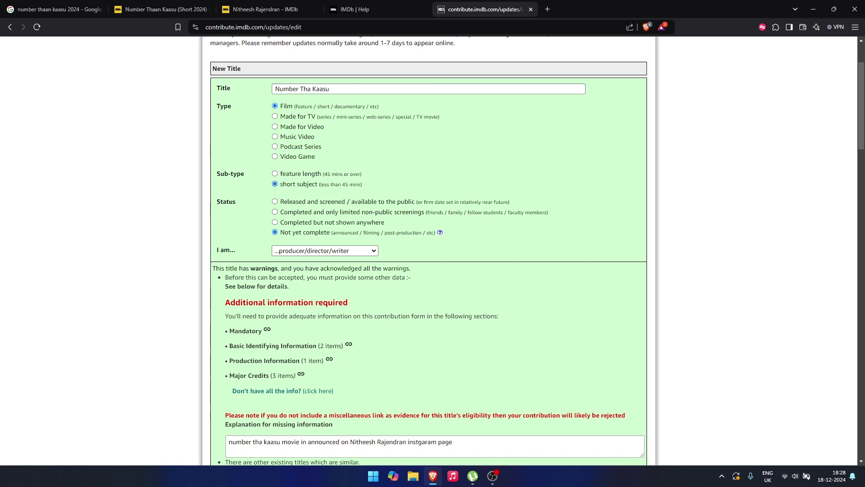
- Review the form's status choices and the submitter role options offered under "I am..."
scroll(428, 250, down, 1)
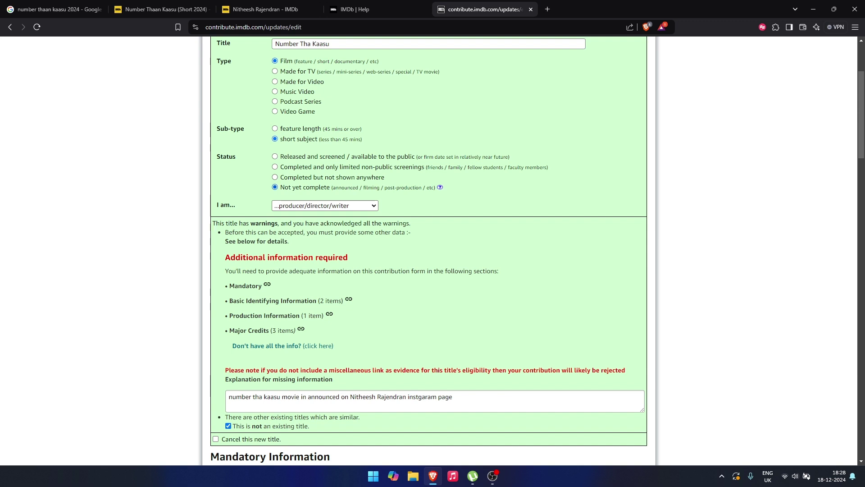
scroll(433, 251, up, 1)
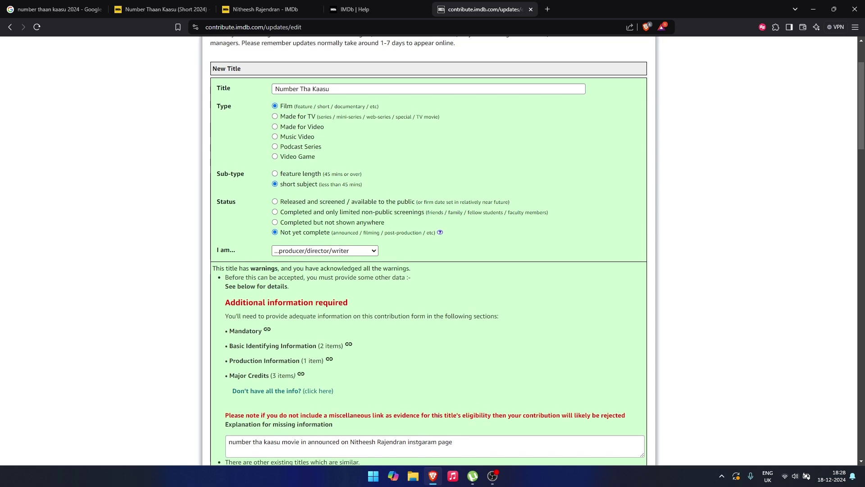
scroll(432, 250, down, 2)
click(324, 161)
click(325, 183)
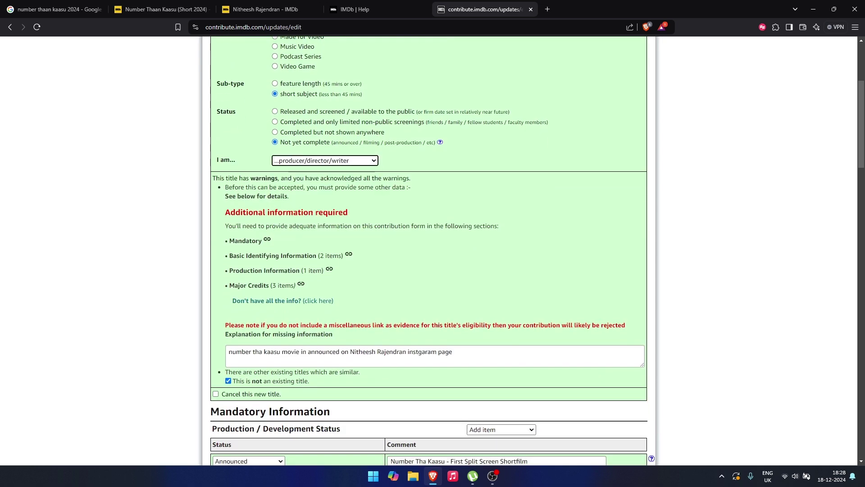
click(325, 160)
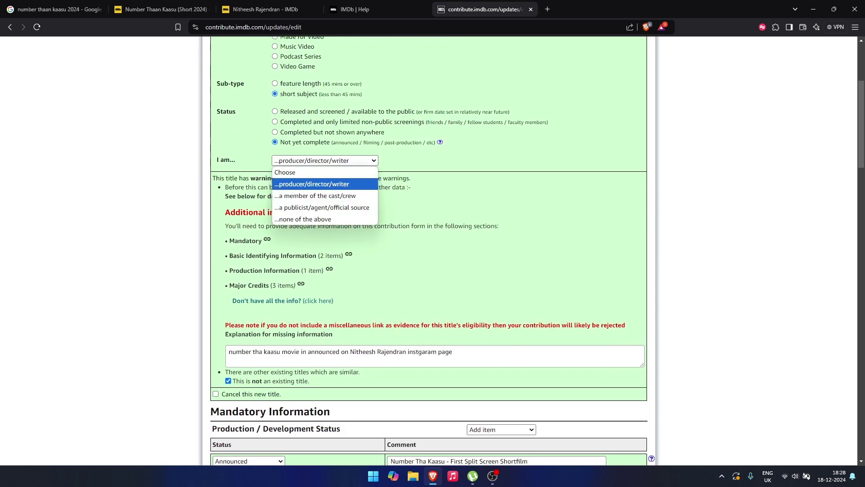
key(Escape)
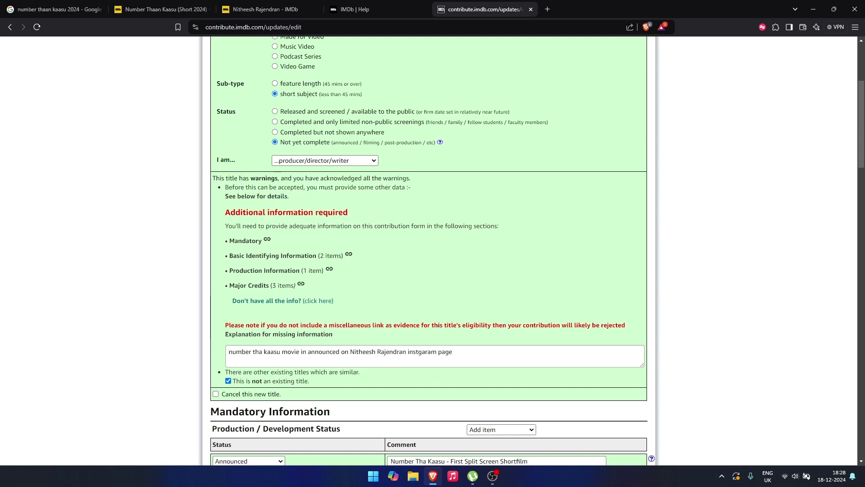
- Examine the explanation for missing information, including its mention of where the film was announced
scroll(432, 251, down, 2)
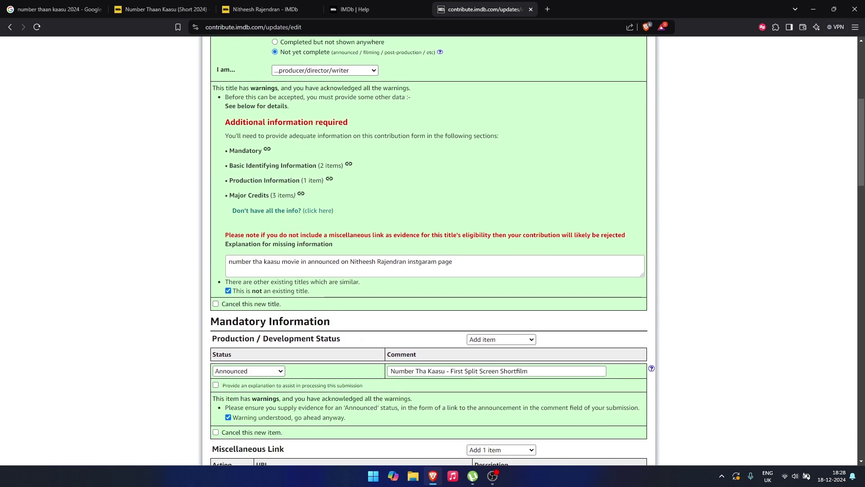
drag(229, 262, 453, 261)
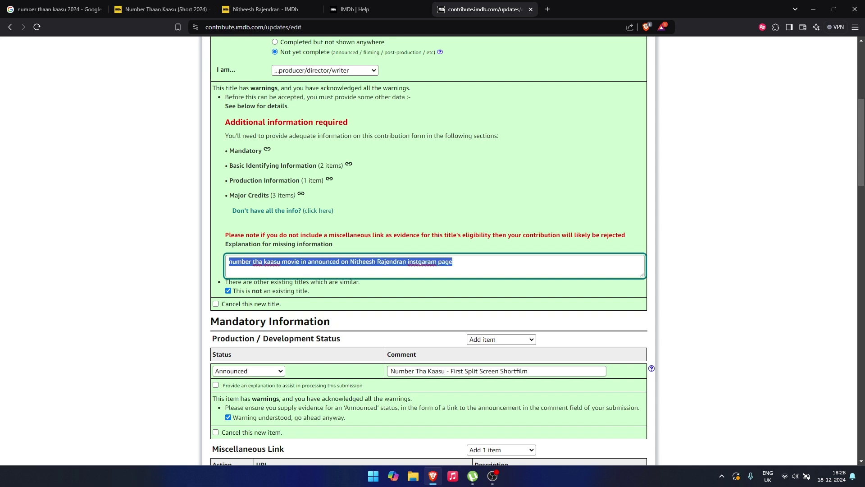
click(452, 262)
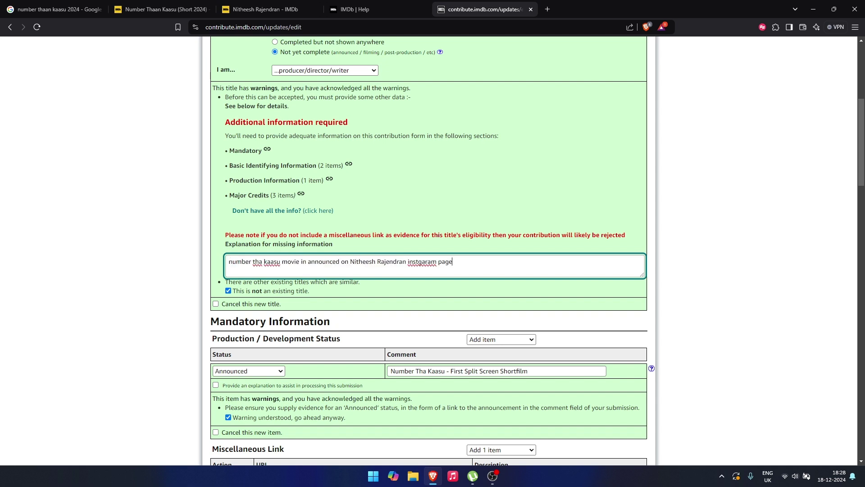
drag(350, 262, 418, 262)
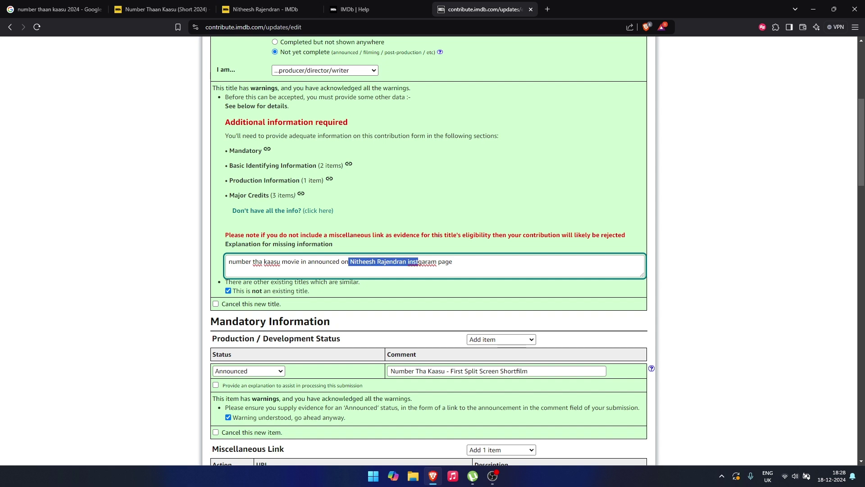
click(453, 262)
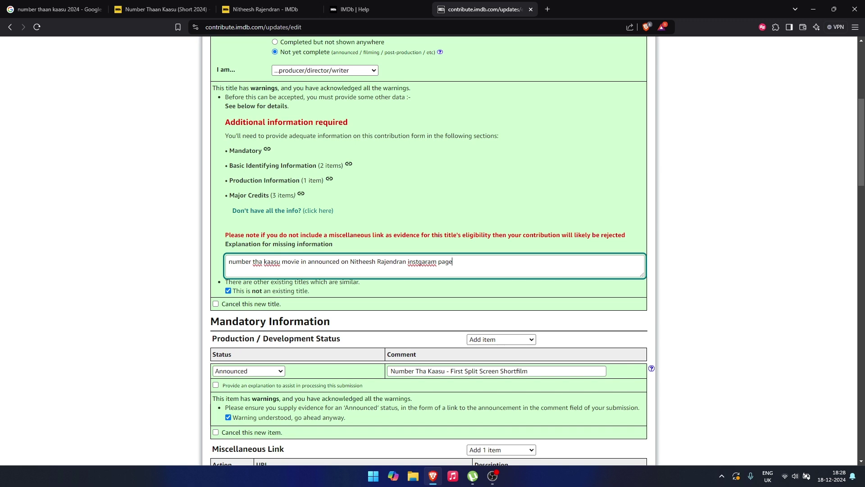
- Examine the comment on the Announced entry in the Production / Development Status section
scroll(433, 250, down, 3)
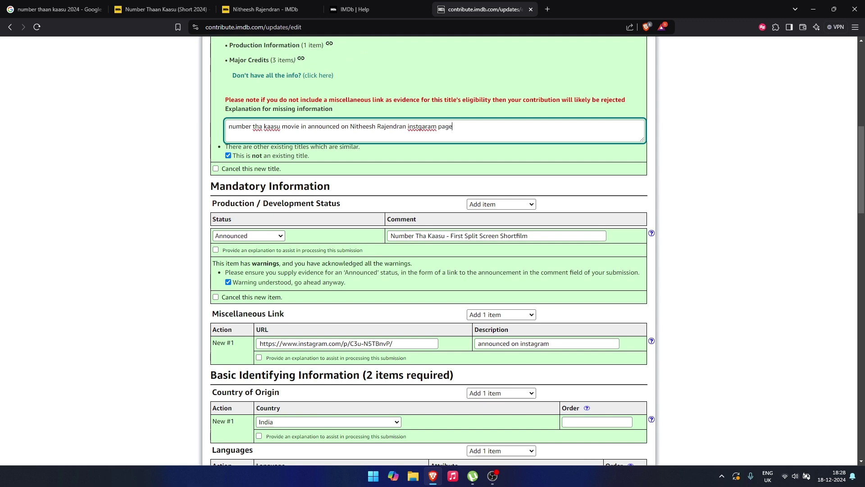
drag(390, 236, 528, 236)
click(529, 236)
- Copy the Instagram URL from the Miscellaneous Link entry and open it in a new browser tab
scroll(528, 236, down, 2)
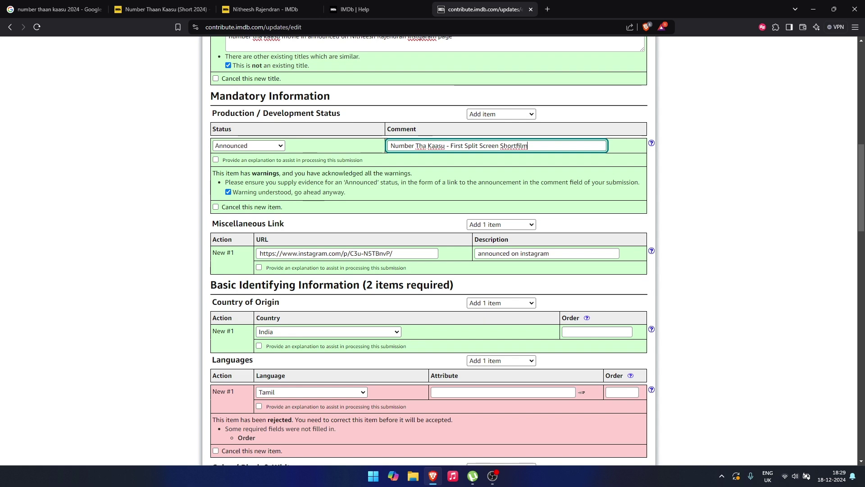
triple_click(325, 253)
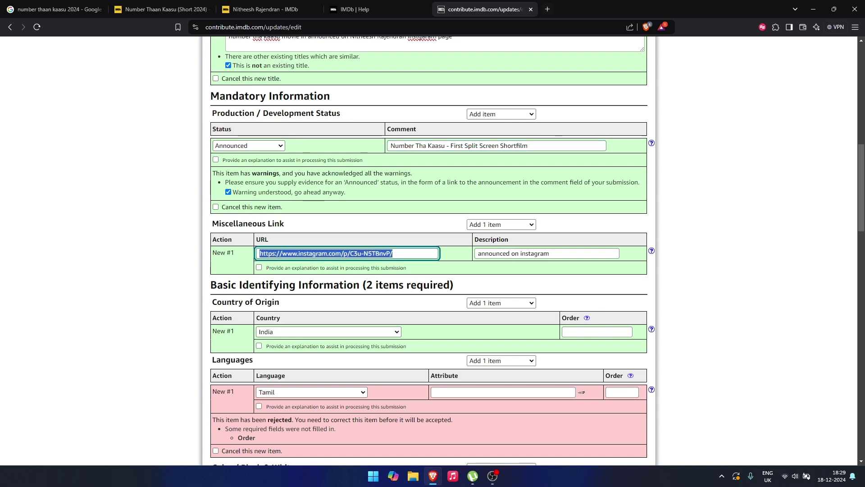
key(ctrl+c)
key(ctrl+t)
key(ctrl+v)
key(Return)
key(ctrl+shift+Tab)
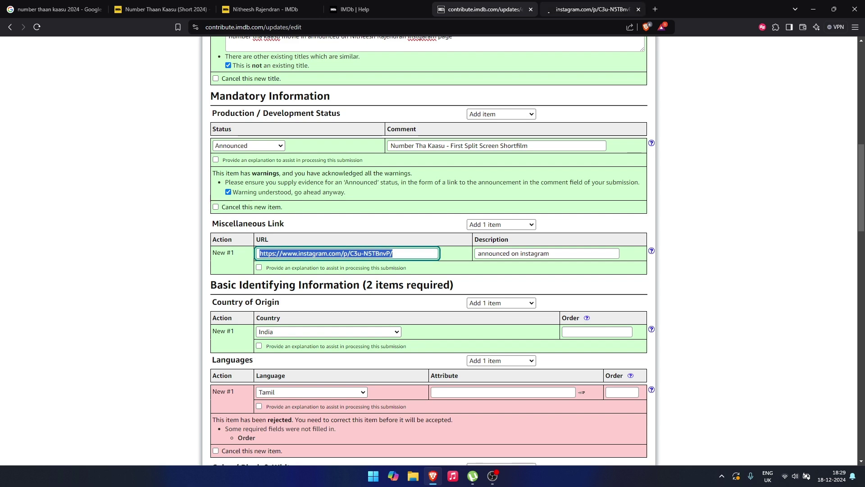
key(ctrl+Tab)
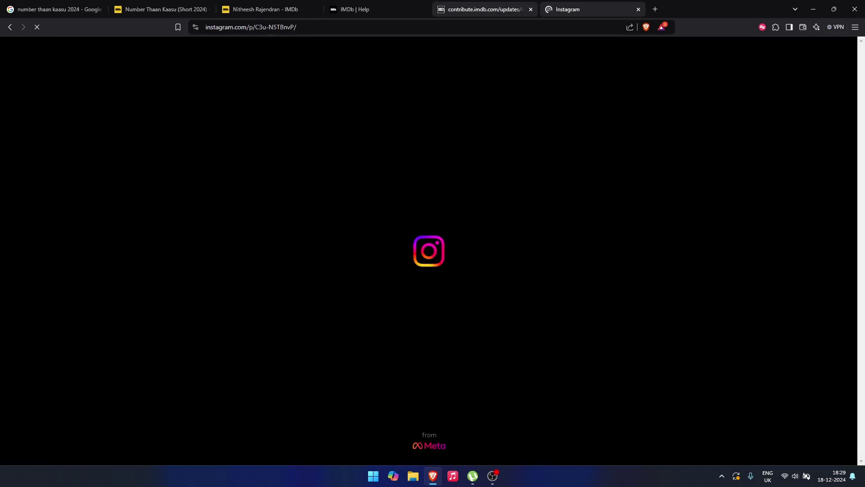
- Compare the Instagram announcement post with the Miscellaneous Link entry in the IMDb submission form
click(480, 9)
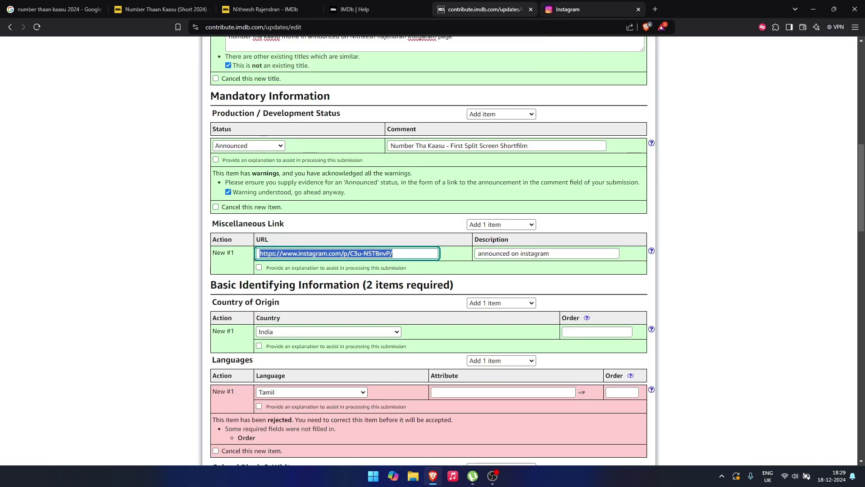
key(ctrl+Tab)
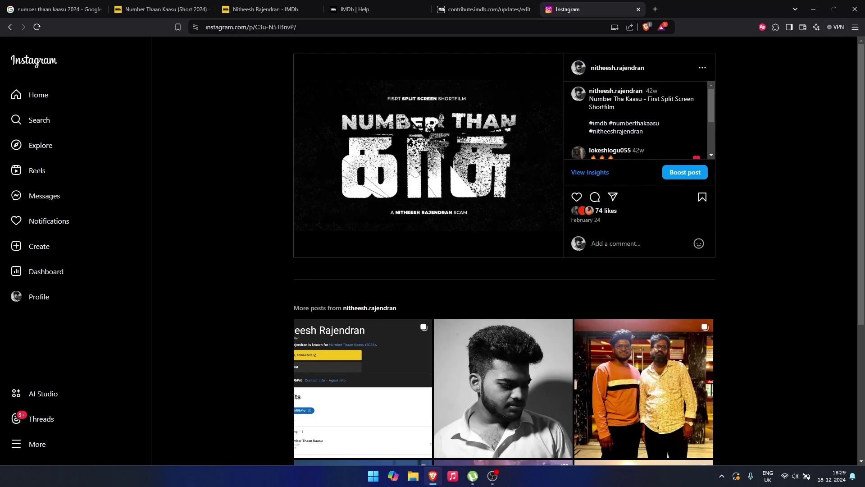
key(ctrl+shift+Tab)
key(ctrl+Tab)
key(ctrl+shift+Tab)
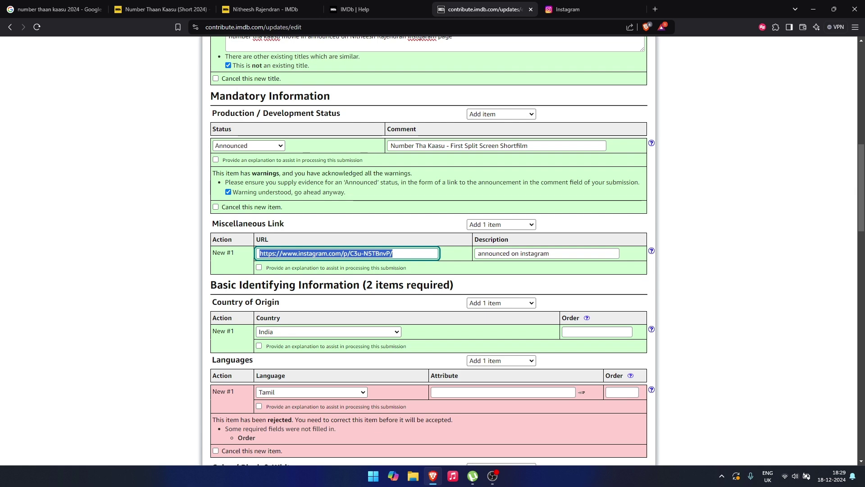
- Review the Country of Origin, Languages, Color and Genres entries, including how many genre items can be added
scroll(433, 250, down, 2)
drag(213, 212, 279, 211)
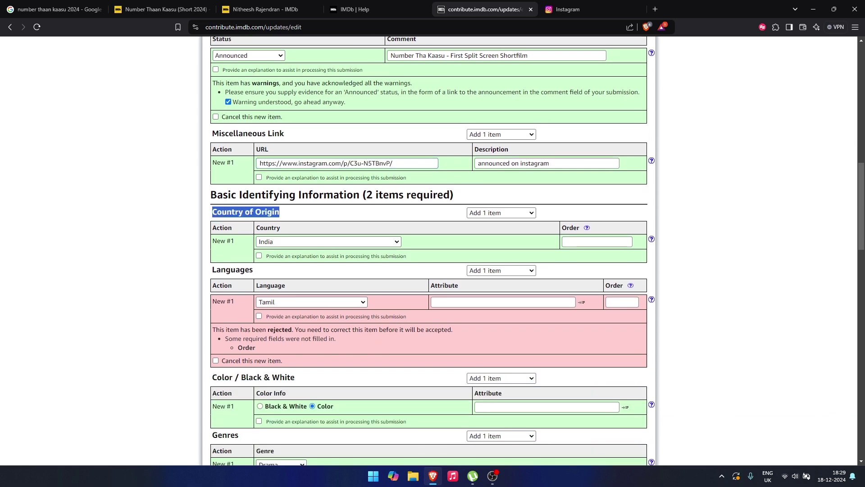
click(279, 212)
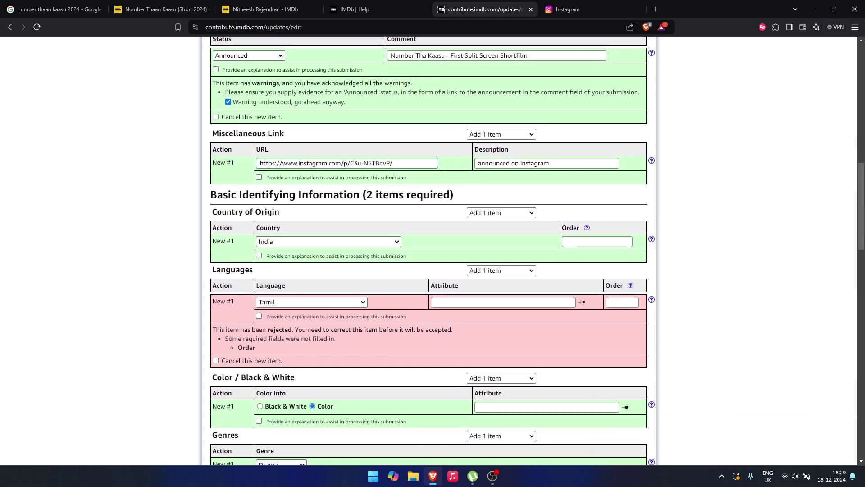
scroll(433, 251, down, 2)
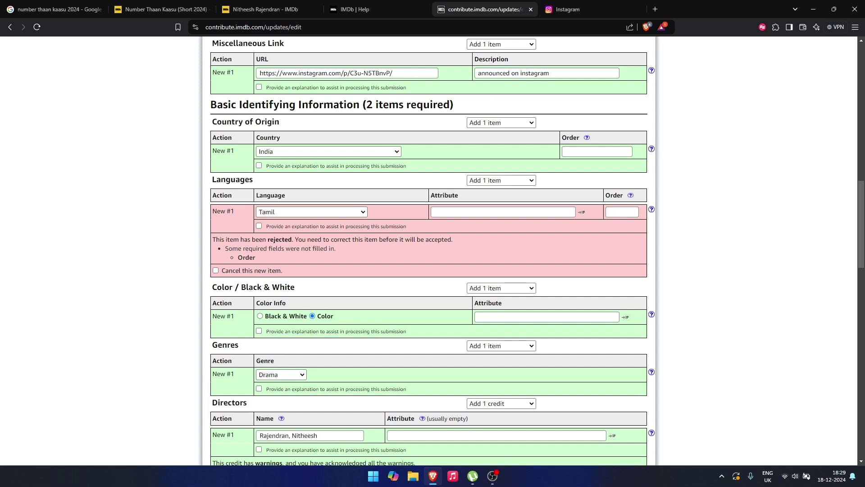
scroll(433, 251, down, 2)
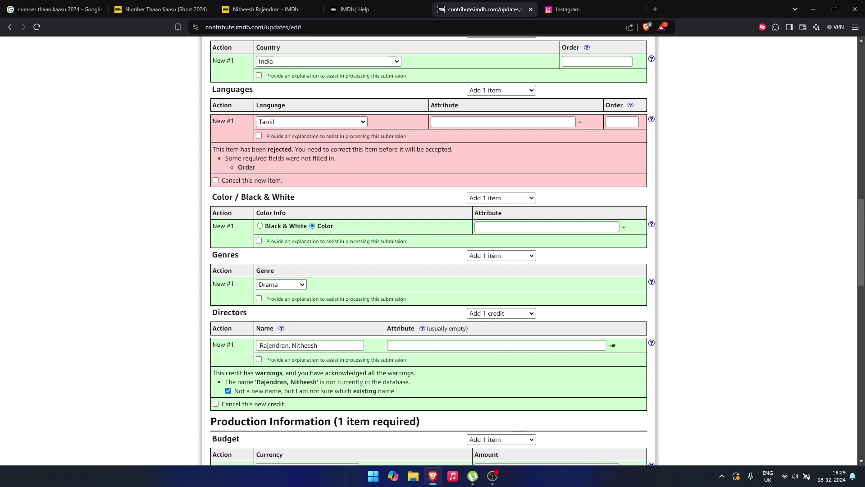
scroll(433, 251, down, 2)
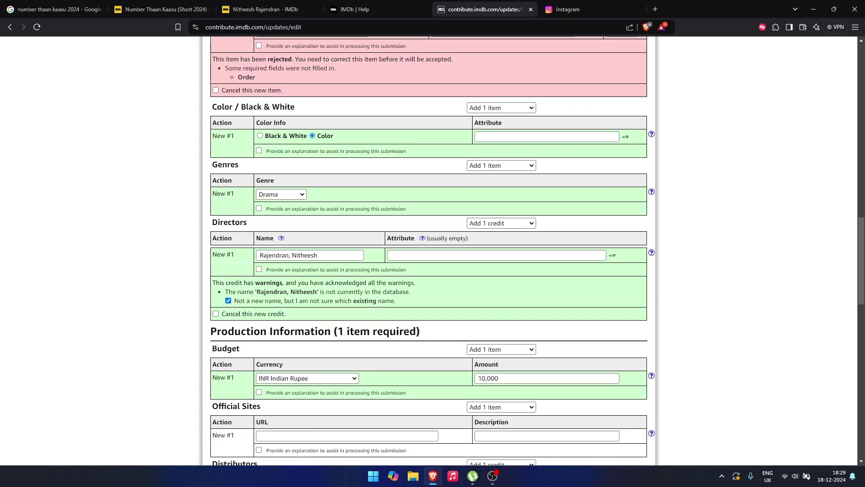
click(500, 165)
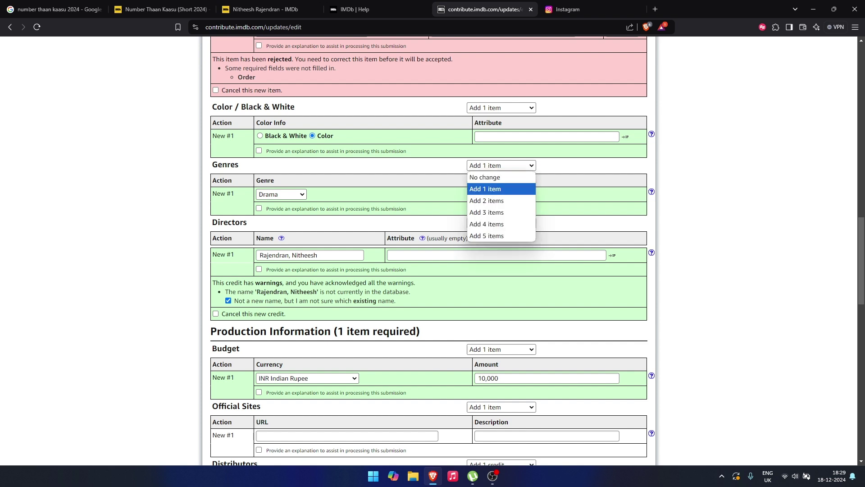
key(Escape)
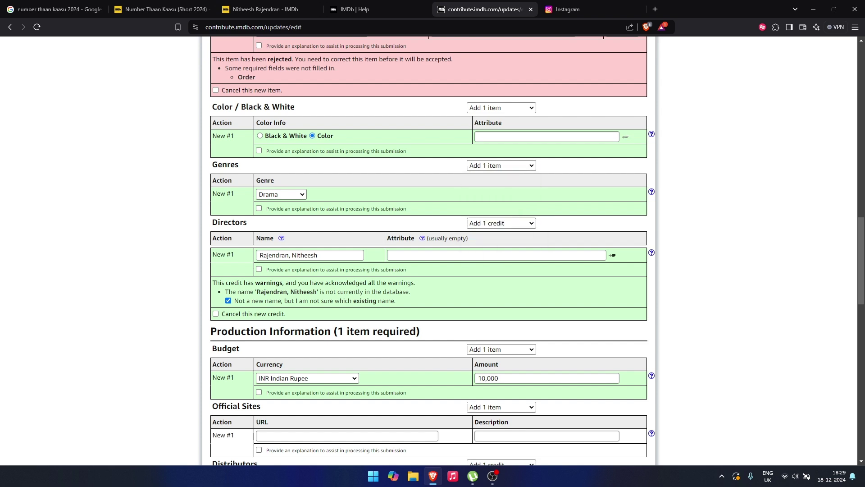
- Replace the name in the Directors credit with the director's full name and pick the matching database suggestion
scroll(432, 251, down, 2)
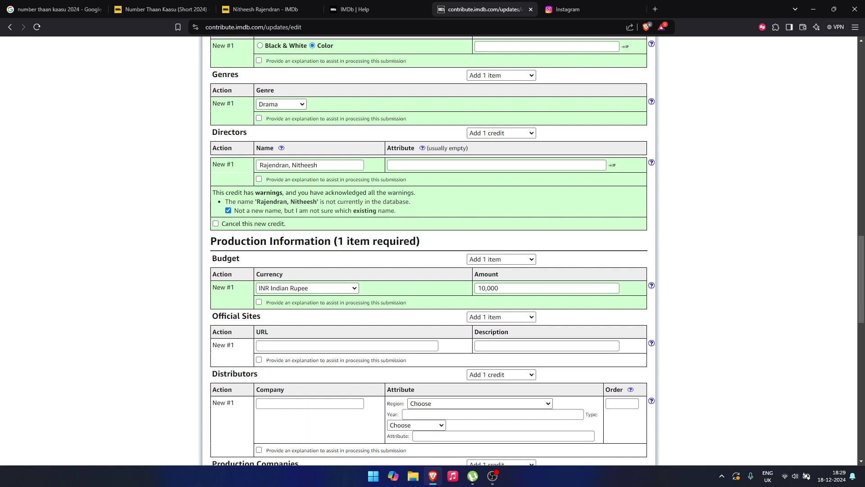
triple_click(309, 165)
key(BackSpace)
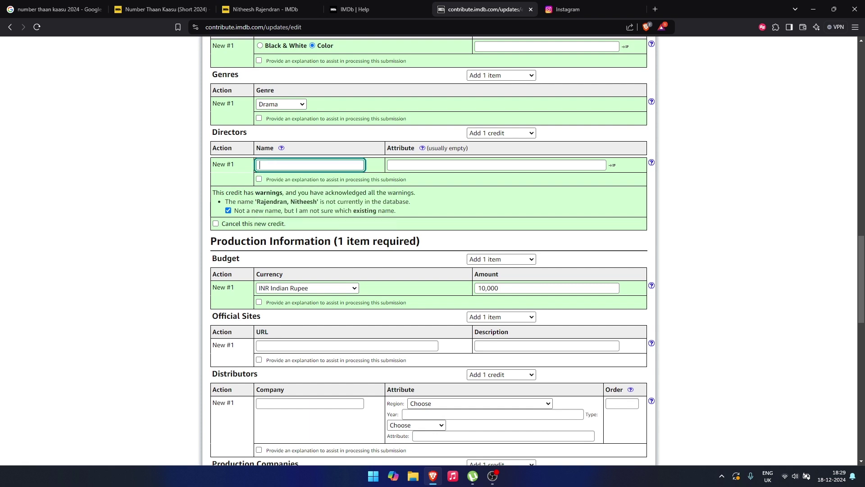
text(nithesh ra)
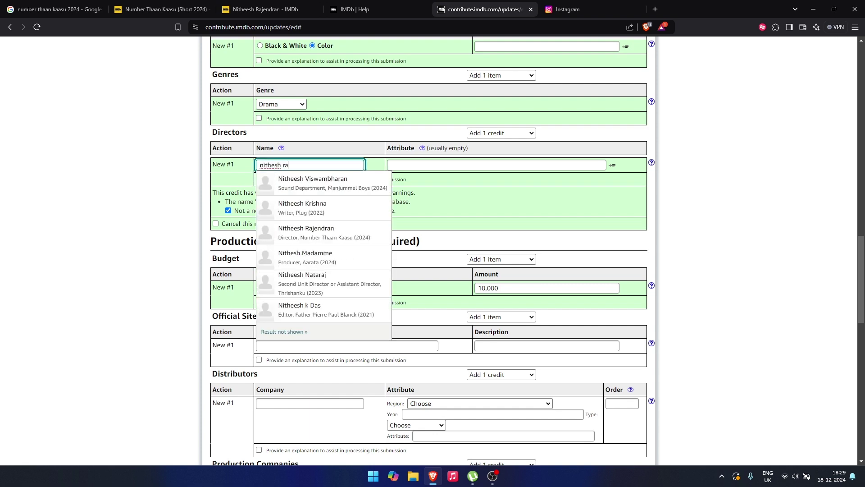
text(jendran)
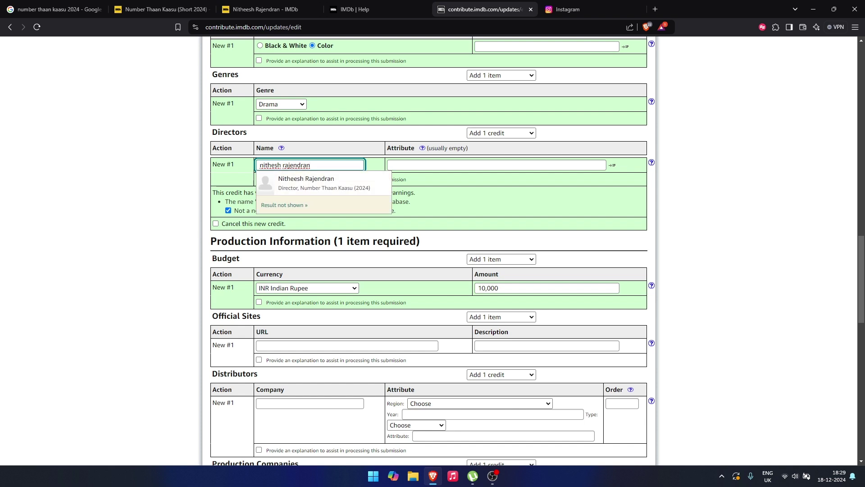
text(e)
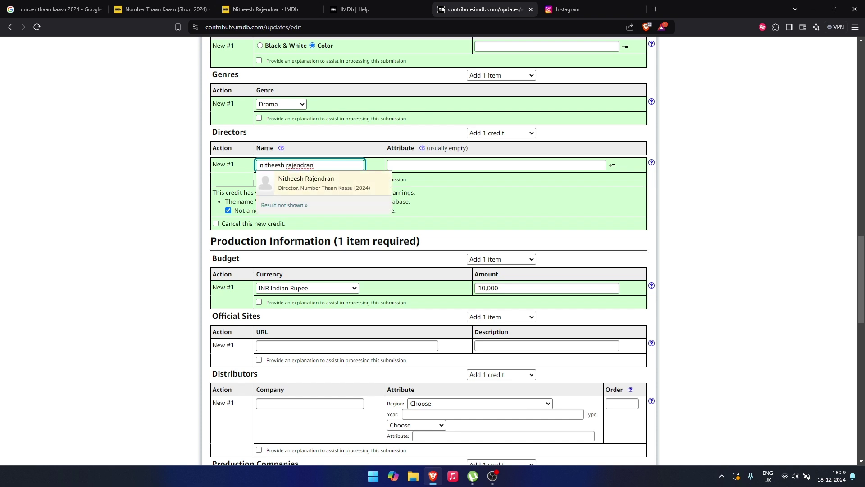
click(749, 193)
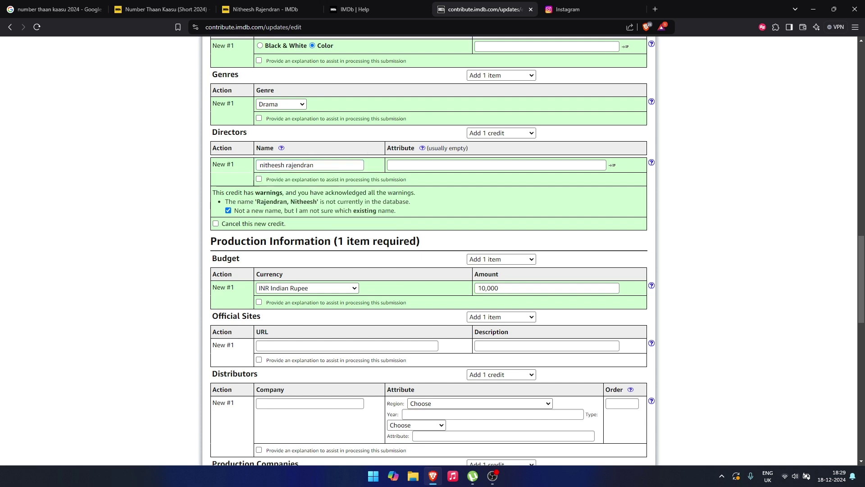
click(321, 165)
click(321, 183)
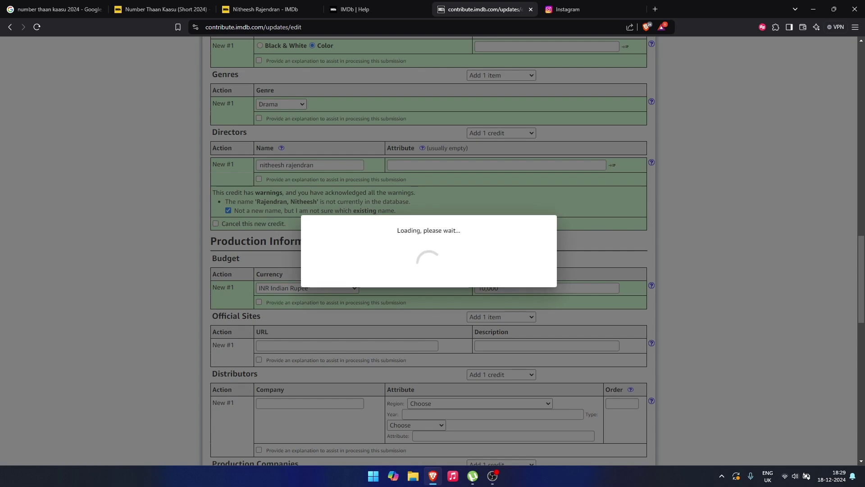
- Resolve the director name warning by choosing "I am not sure" so that IMDb staff decide on the name
scroll(429, 250, down, 15)
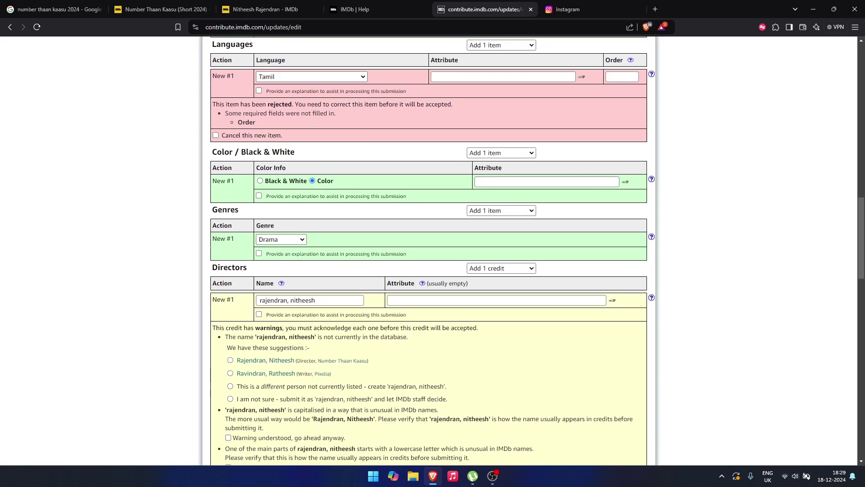
scroll(433, 250, down, 3)
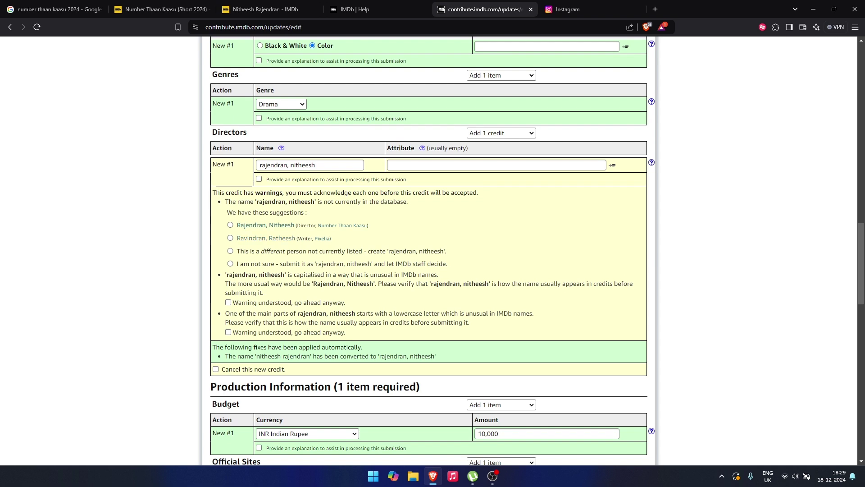
drag(236, 226, 372, 225)
click(379, 226)
click(229, 264)
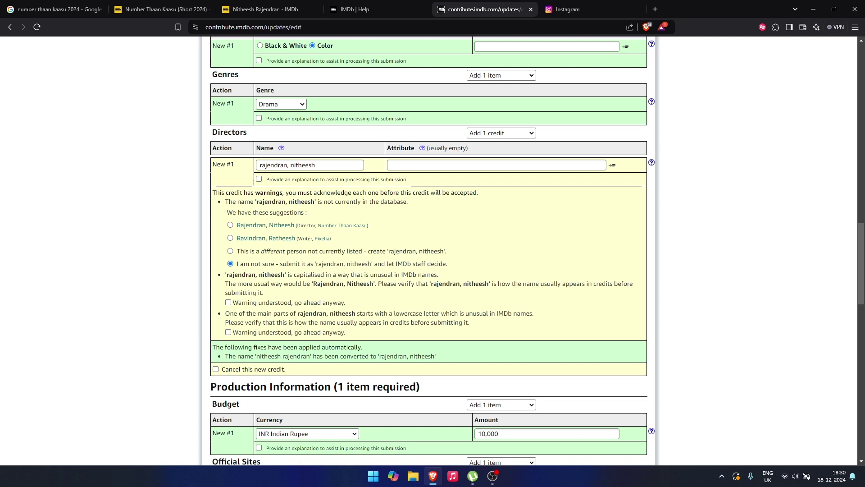
- Review the Production Information section, including the Budget amount, Official Sites, Distributors and Production Companies entries
scroll(433, 251, down, 5)
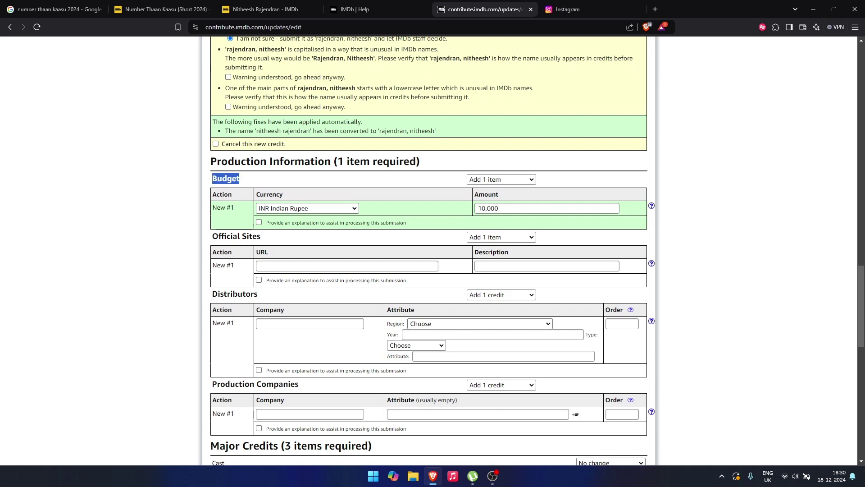
scroll(432, 251, down, 1)
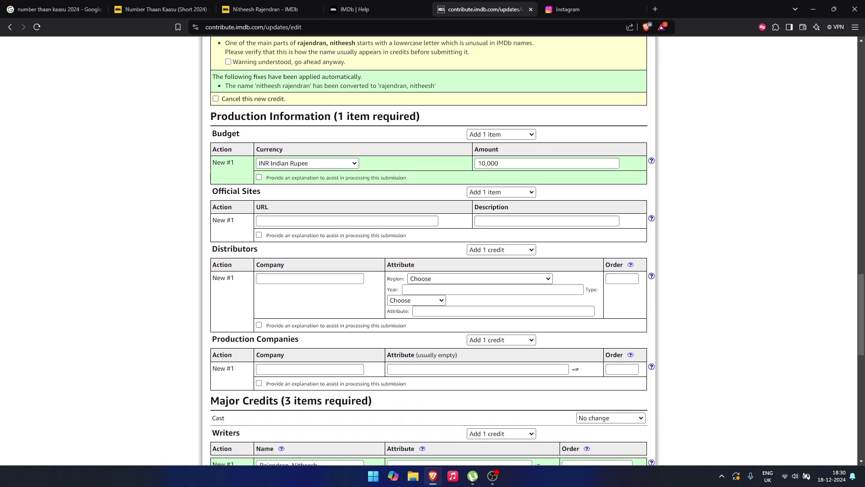
double_click(489, 163)
click(502, 163)
scroll(501, 163, down, 3)
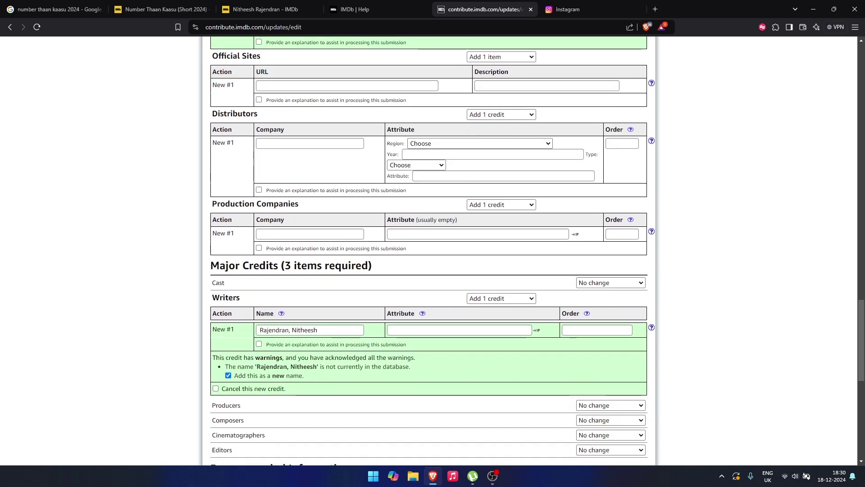
scroll(501, 163, up, 2)
triple_click(237, 146)
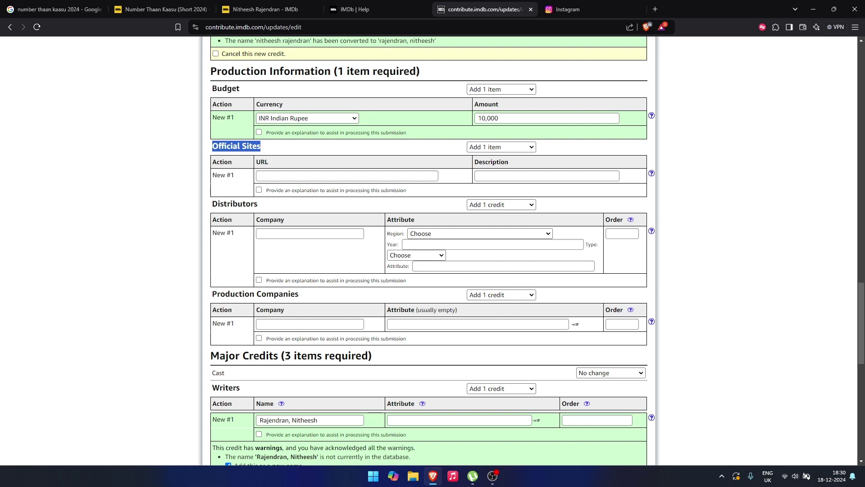
scroll(433, 251, down, 2)
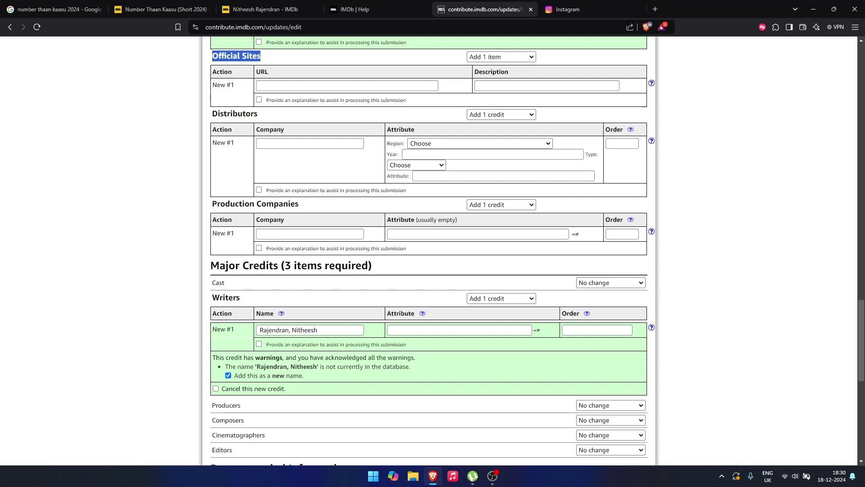
scroll(433, 250, down, 2)
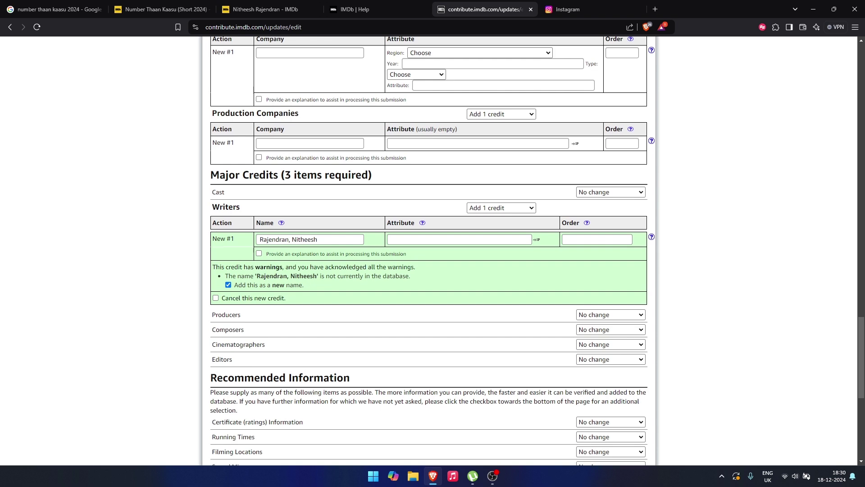
- Examine the Cast credit count options and the name suggestions for the Writers credit under Major Credits
scroll(432, 251, down, 2)
click(610, 102)
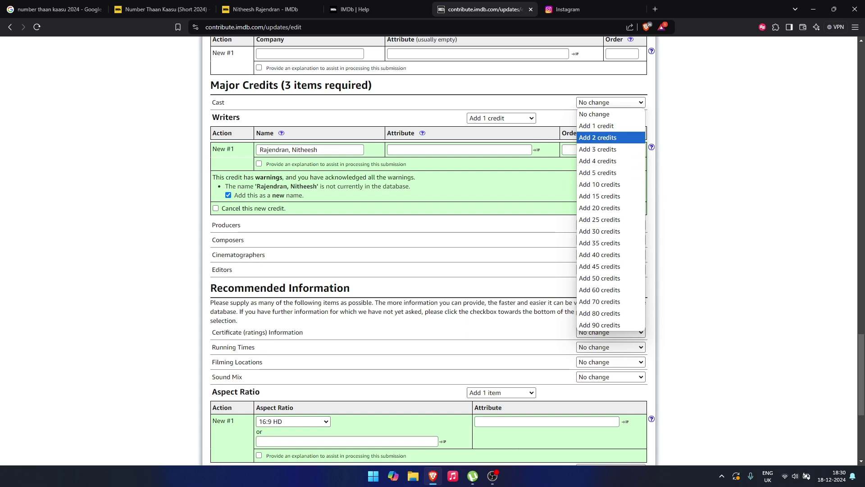
key(Escape)
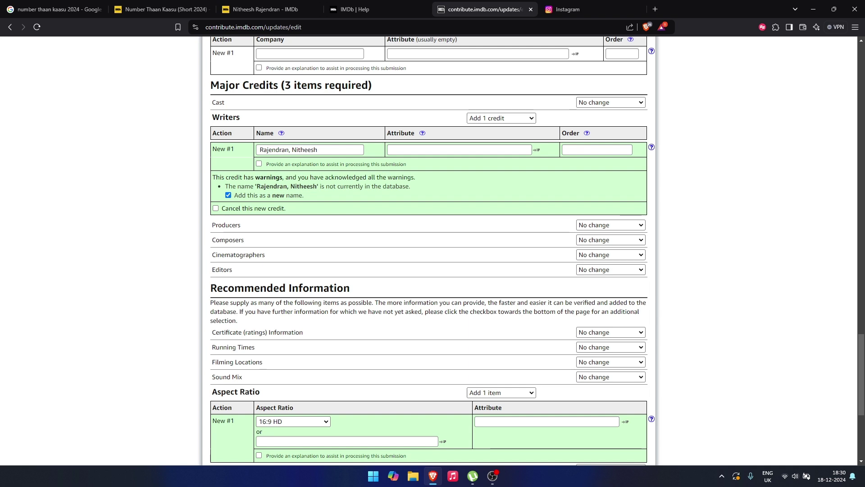
triple_click(296, 150)
click(318, 150)
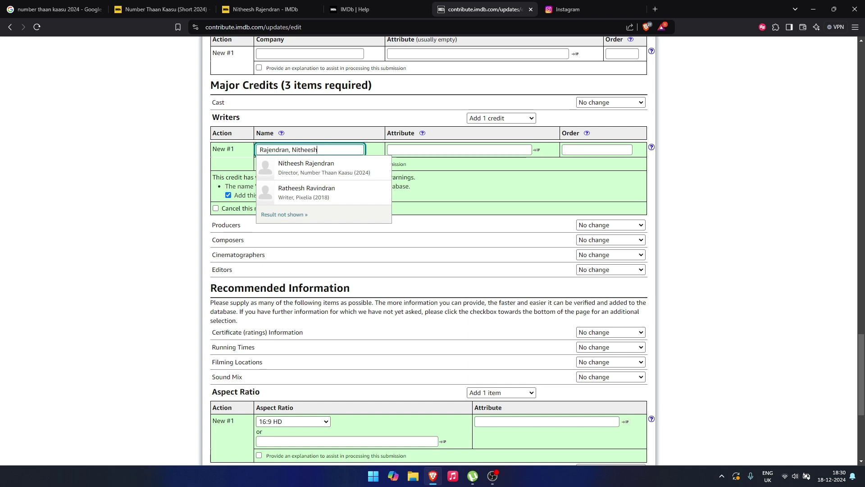
click(451, 194)
- Review the Recommended Information section, including its Aspect Ratio and Plot Outlines entries
scroll(451, 193, down, 3)
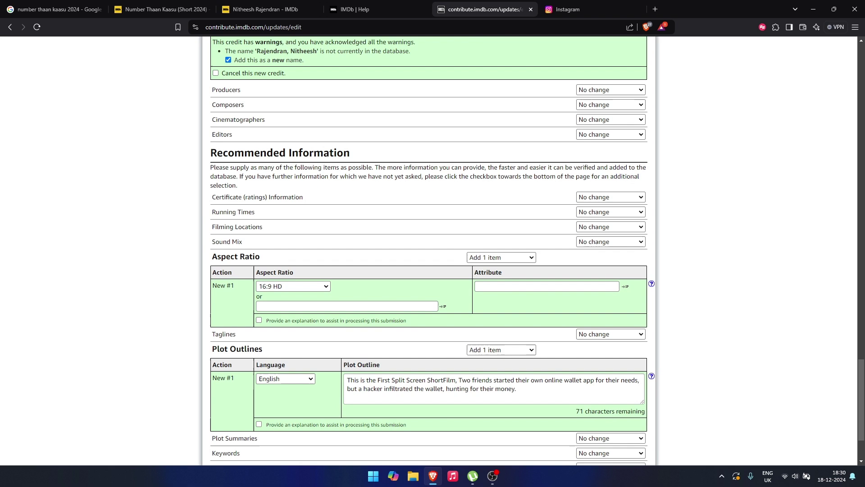
scroll(433, 253, down, 2)
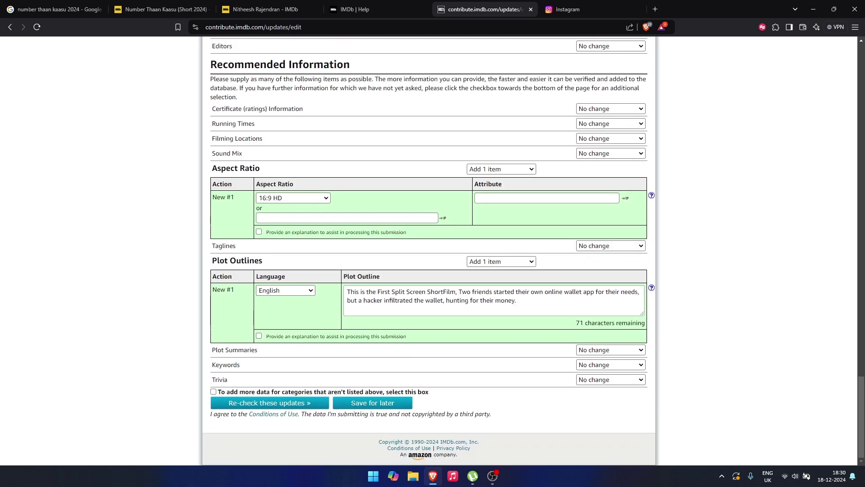
drag(220, 198, 336, 199)
click(360, 203)
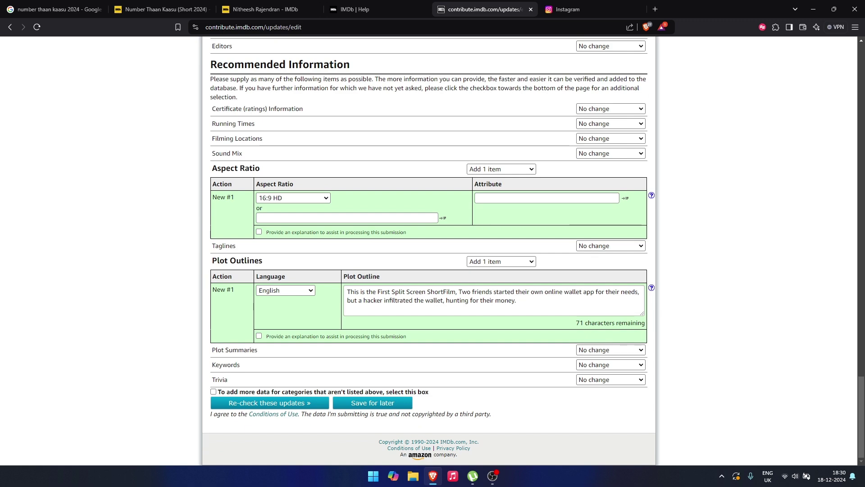
- Return to the update history and open contribution tracking for the "Number Thaan Kaasu (Silent Version) (2024)" new title submission
key(alt+Left)
key(alt+Left)
key(alt+Left)
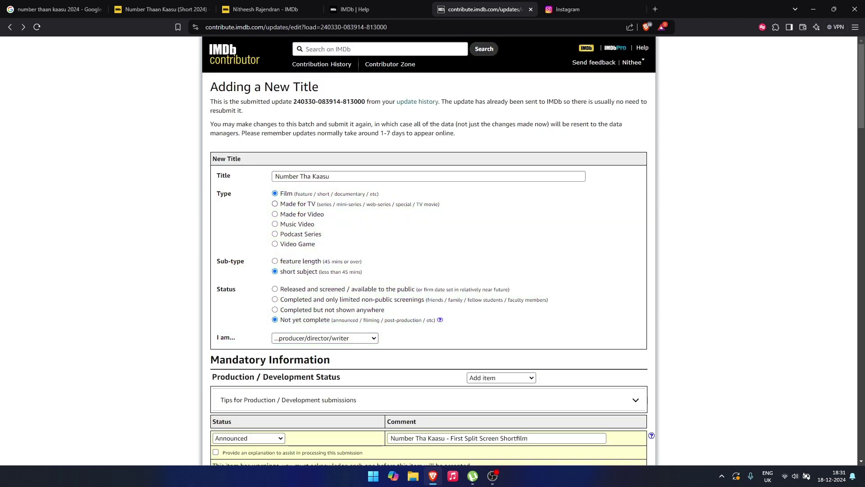
scroll(383, 253, up, 5)
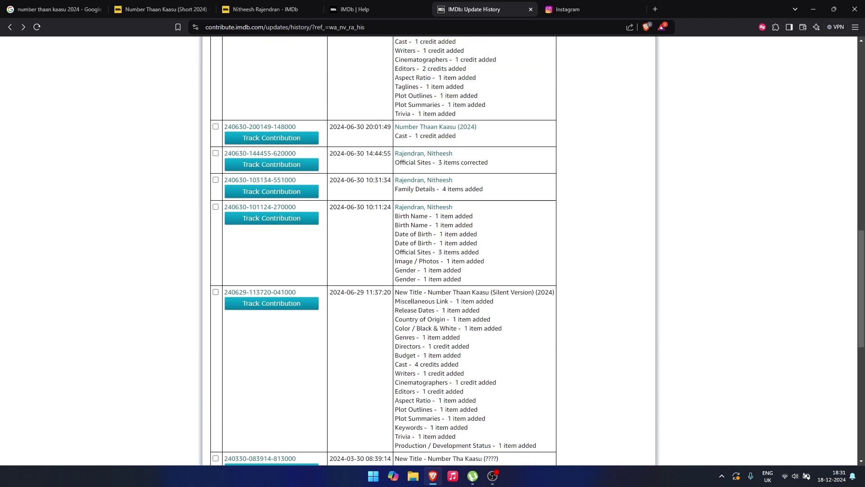
click(271, 303)
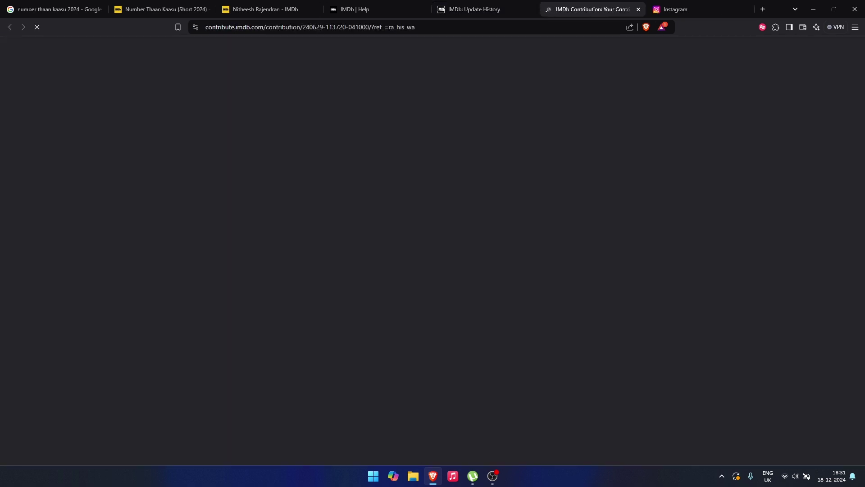
- Review the tracked contribution's approved items and the explanation of its title status
scroll(428, 251, down, 4)
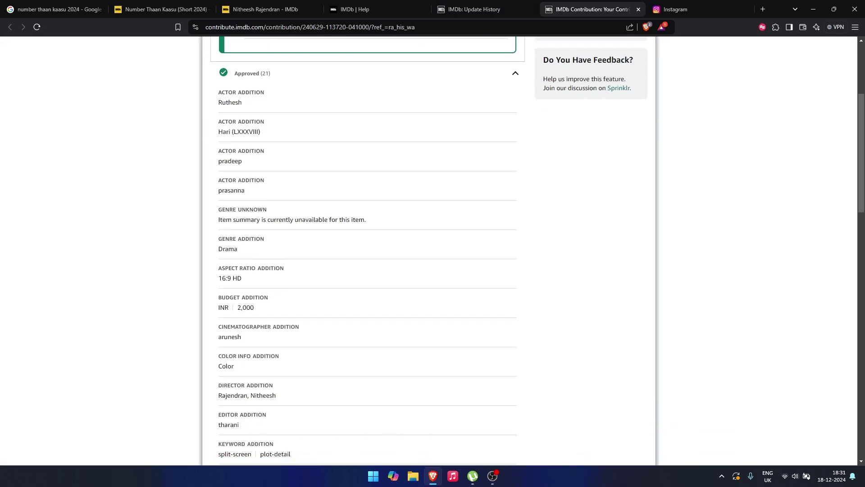
scroll(356, 135, up, 4)
click(356, 134)
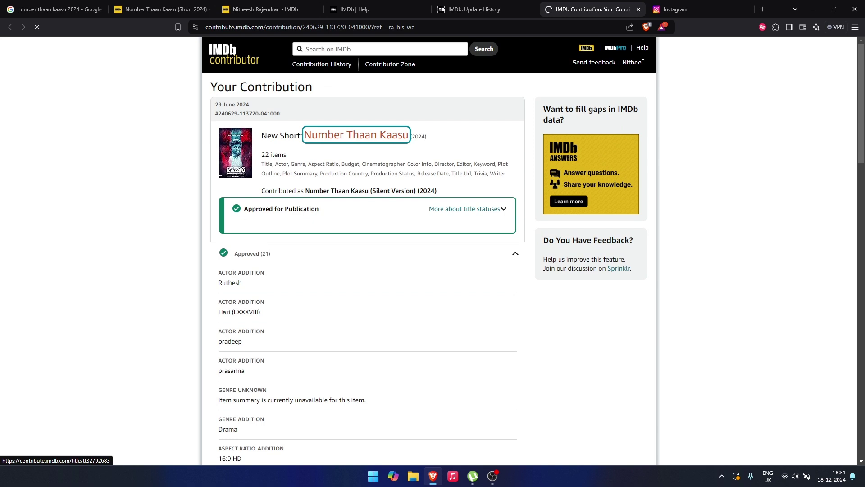
click(467, 209)
key(alt+Left)
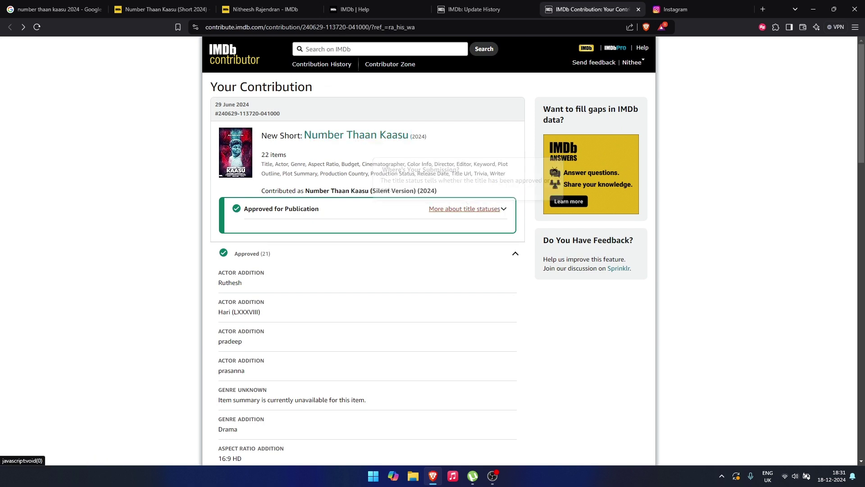
click(468, 209)
click(554, 170)
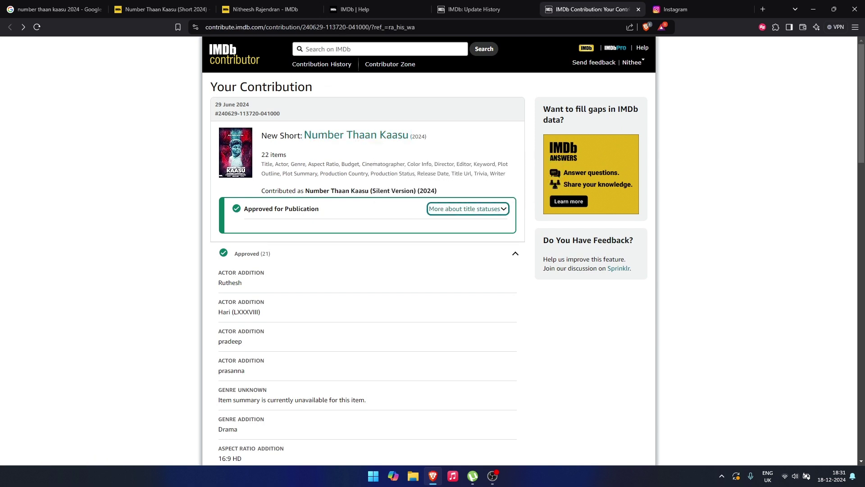
click(586, 316)
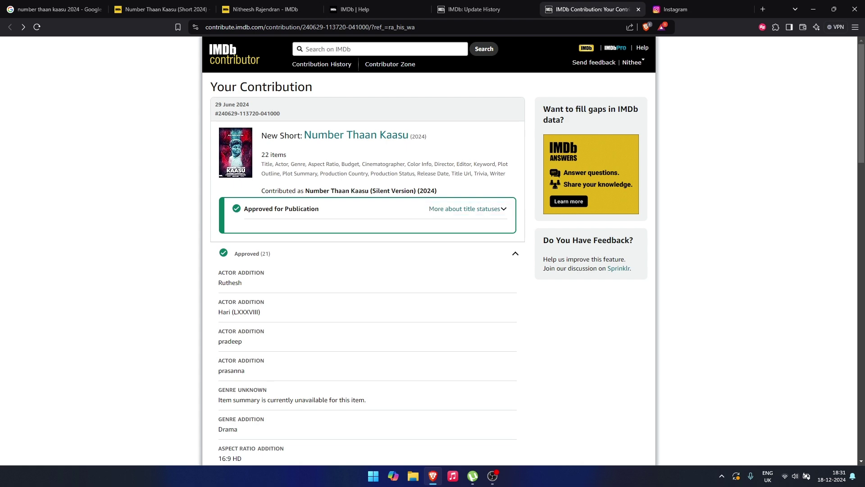
scroll(429, 271, down, 5)
- Return to the update history, open the "Number Thaan Kaasu (Silent Version) (2024)" submission and review its entries through Production Information
click(475, 9)
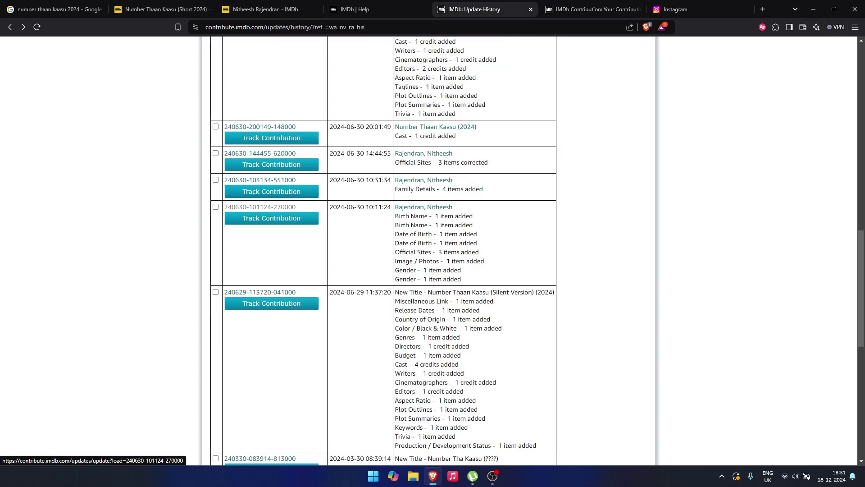
click(260, 292)
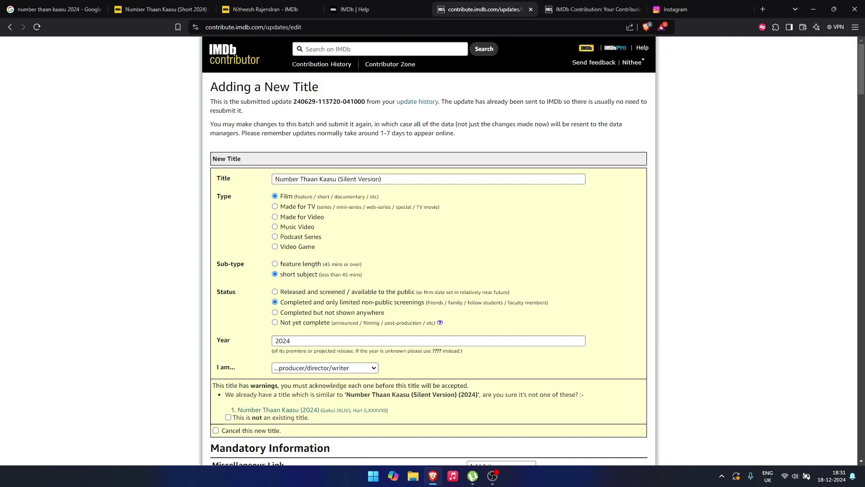
scroll(433, 251, down, 10)
scroll(433, 251, down, 12)
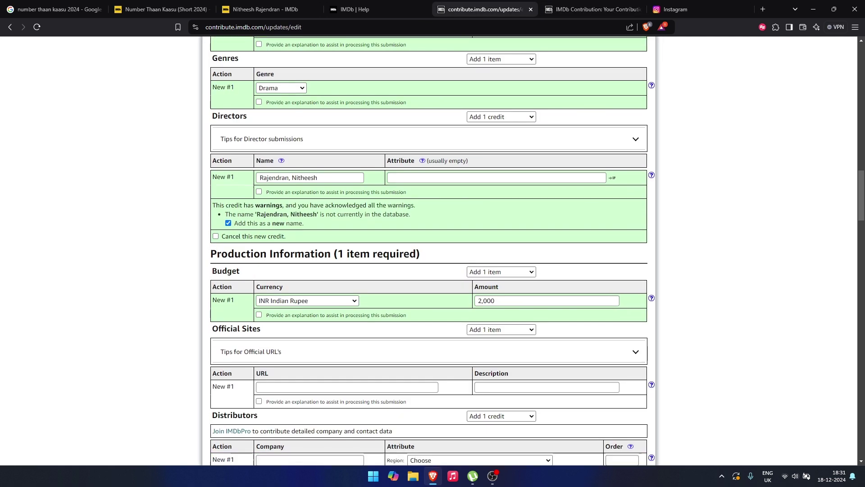
scroll(432, 251, down, 10)
scroll(432, 251, up, 1)
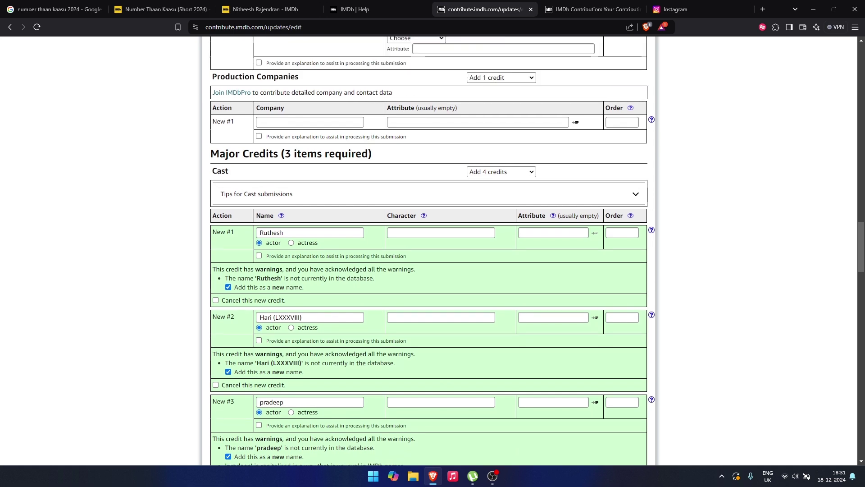
- Review the Major Credits section, including the Cast, Writers, Cinematographers and Editors entries with their acknowledged warnings
scroll(433, 251, down, 3)
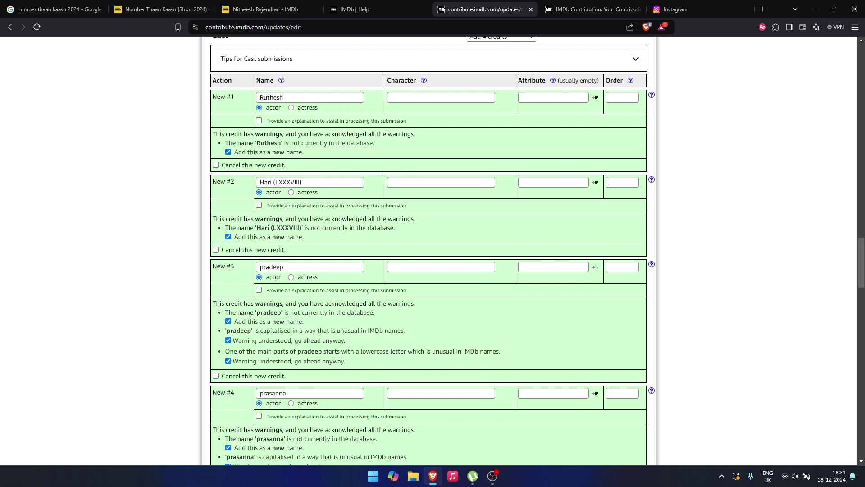
click(284, 98)
key(Escape)
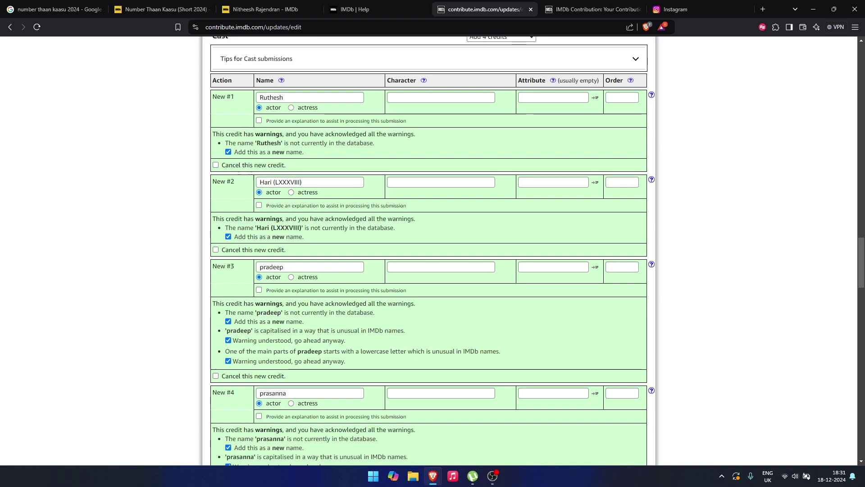
scroll(433, 250, down, 7)
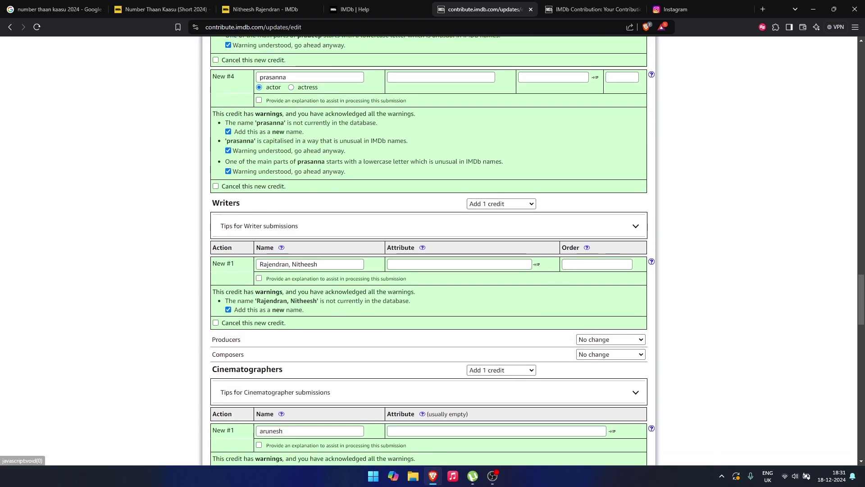
scroll(433, 251, down, 7)
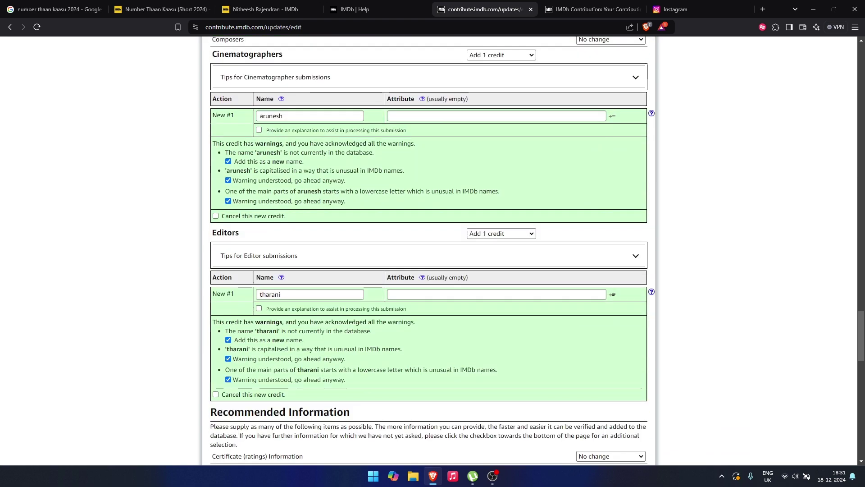
- Examine the Aspect Ratio and Plot Outlines entries under Recommended Information
scroll(433, 251, down, 7)
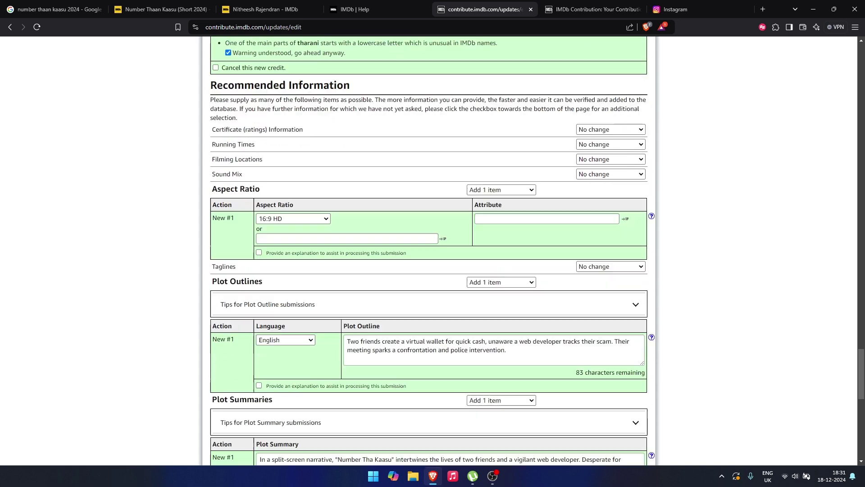
scroll(432, 251, down, 1)
scroll(433, 251, down, 2)
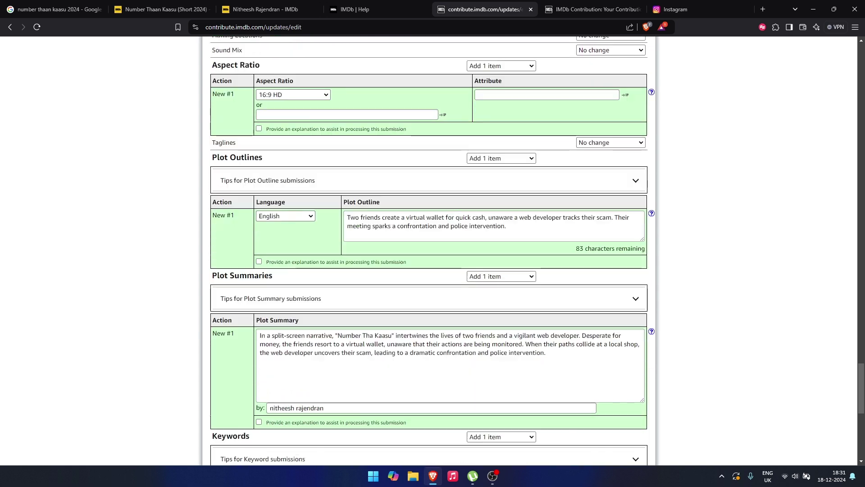
drag(212, 158, 263, 157)
click(262, 157)
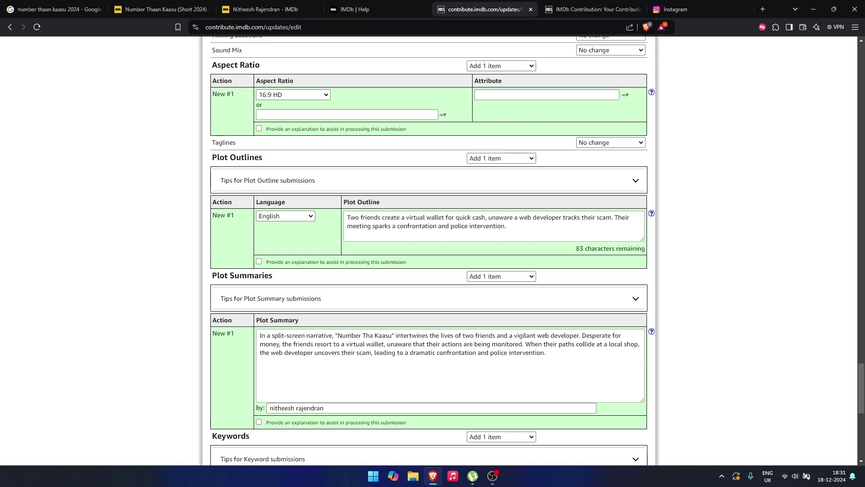
- Switch to the published Number Thaan Kaasu title page and open its plot summary page from the Storyline section
click(161, 9)
scroll(432, 250, down, 15)
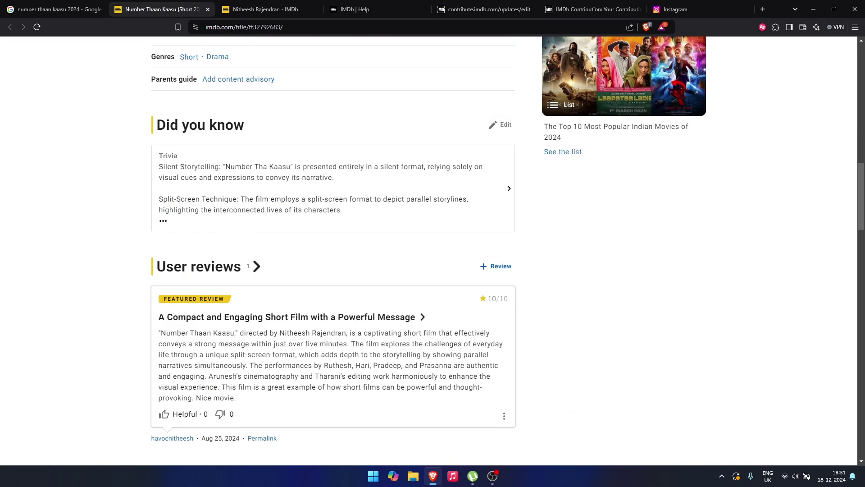
scroll(433, 251, up, 3)
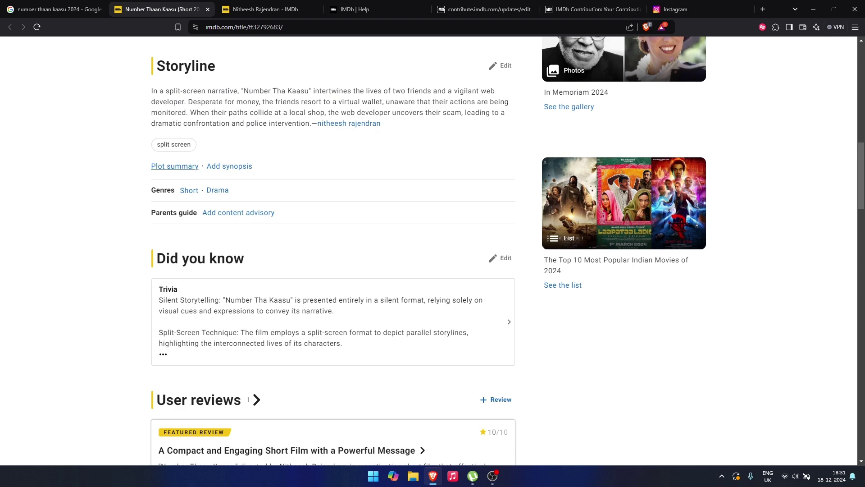
click(175, 166)
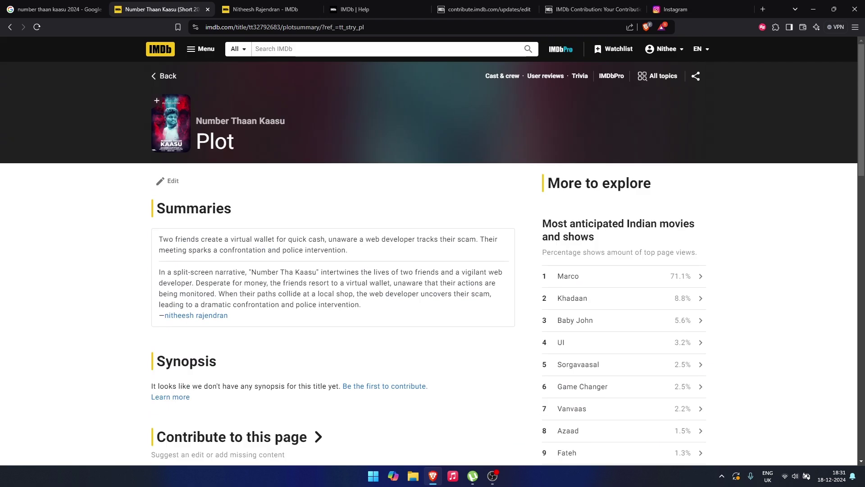
scroll(428, 251, down, 1)
- Return to the submission form and examine the submitted Plot Summary text alongside the Plot Outline
click(590, 9)
click(479, 9)
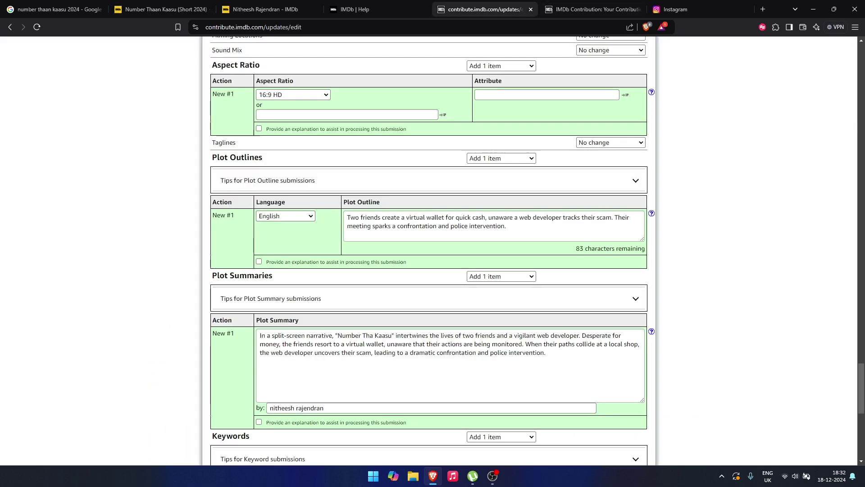
scroll(428, 251, down, 4)
drag(259, 154, 546, 173)
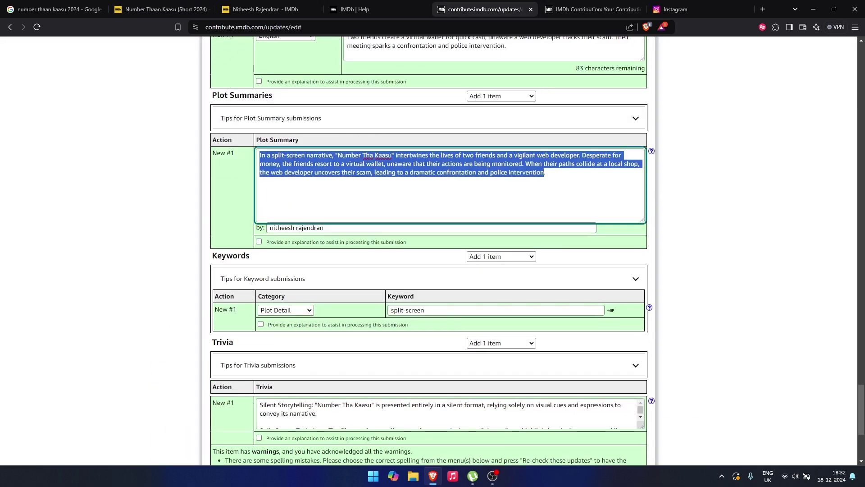
click(546, 173)
scroll(423, 253, down, 1)
scroll(423, 252, up, 3)
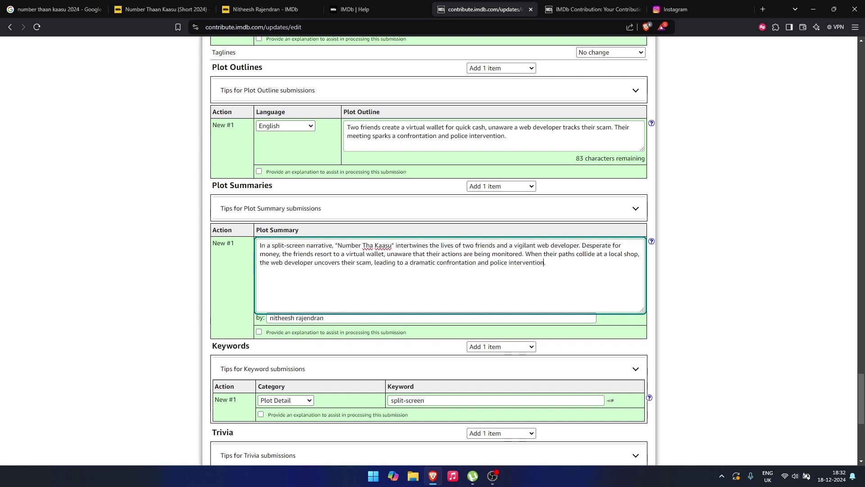
- Review the Keywords, Trivia and Production / Development Status entries, and return to the beginning of the submission form
scroll(433, 250, down, 5)
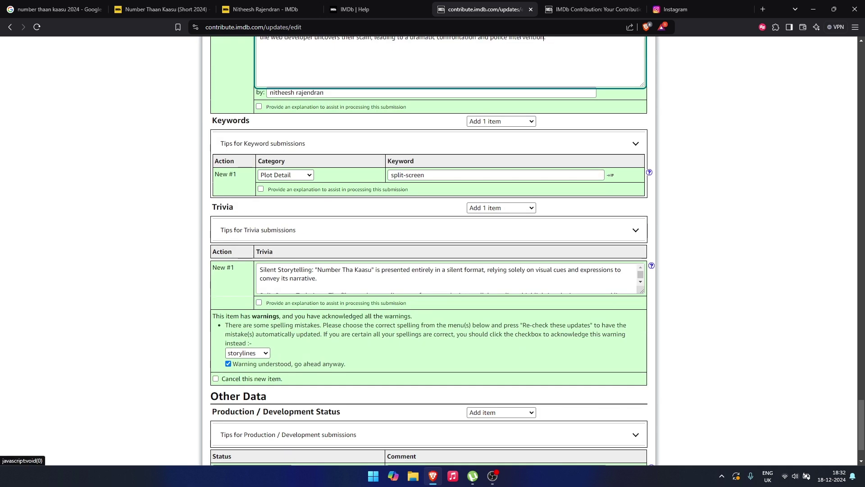
scroll(433, 251, down, 2)
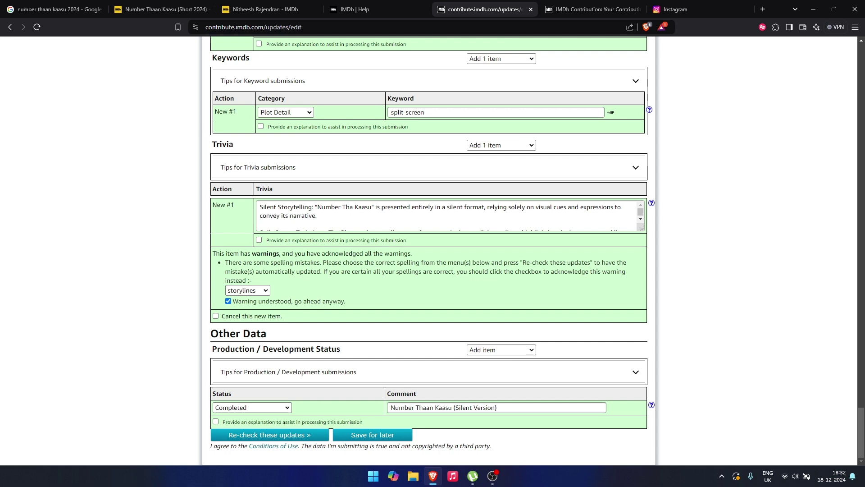
scroll(433, 251, up, 20)
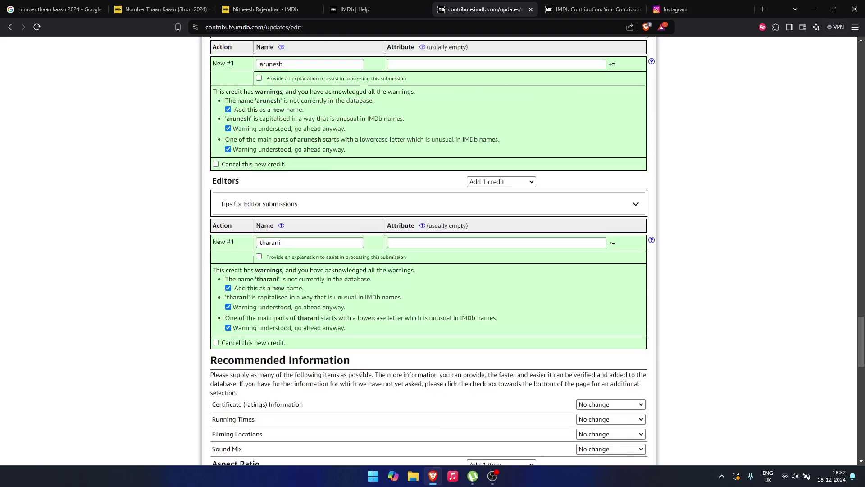
scroll(433, 251, up, 20)
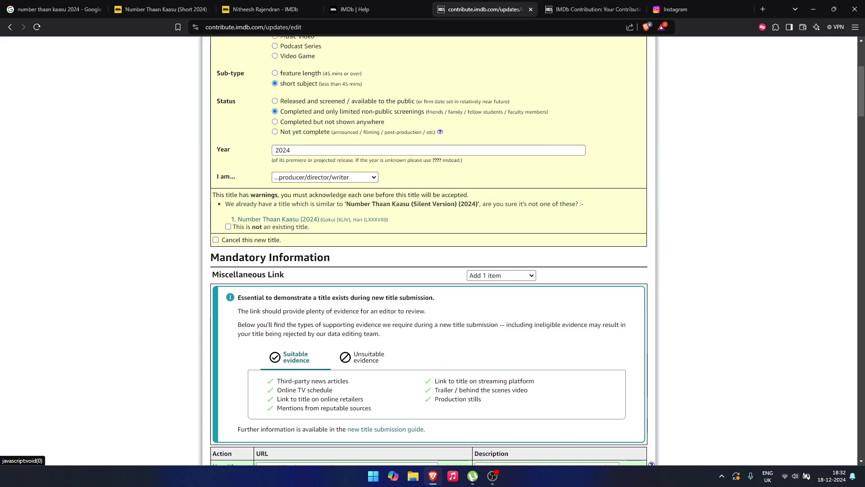
- Leave the submission form, return to the published Number Thaan Kaasu title page and view its Add Image form without adding anything
key(alt+Left)
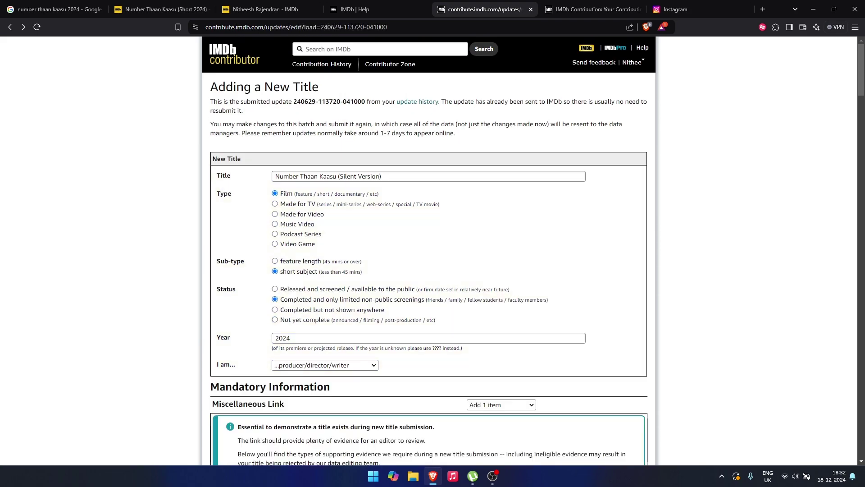
key(alt+Left)
key(ctrl+2)
scroll(433, 250, up, 1)
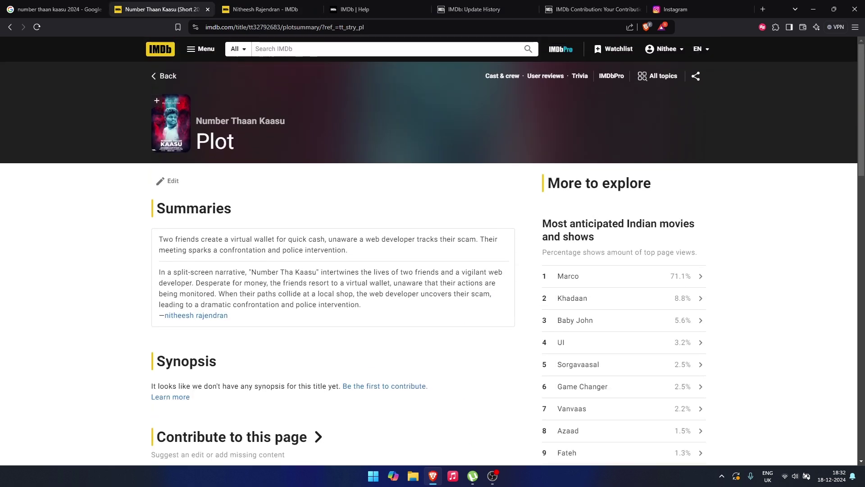
click(165, 76)
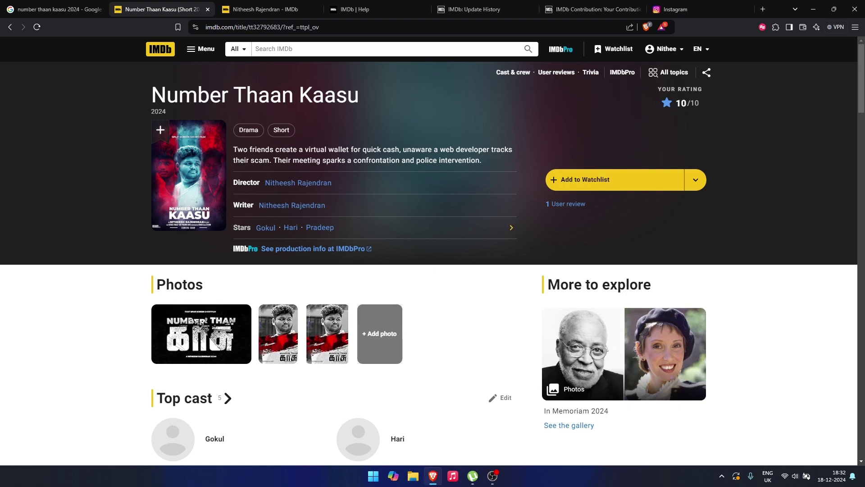
scroll(432, 251, down, 1)
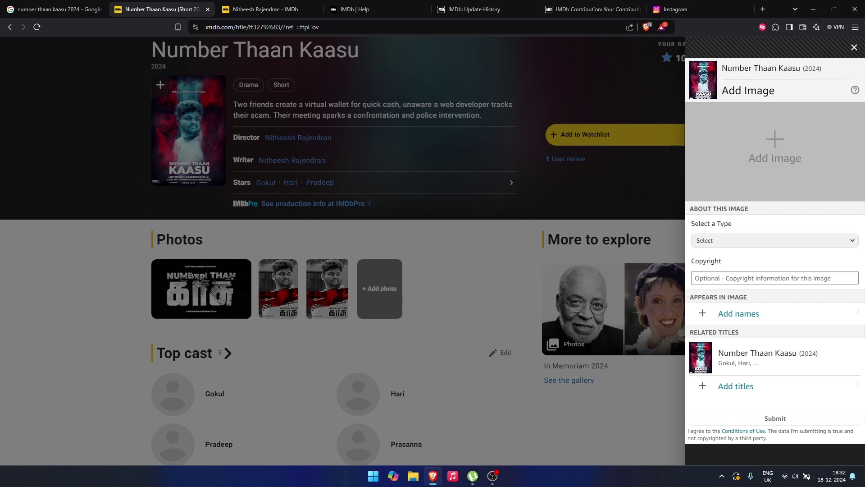
key(Escape)
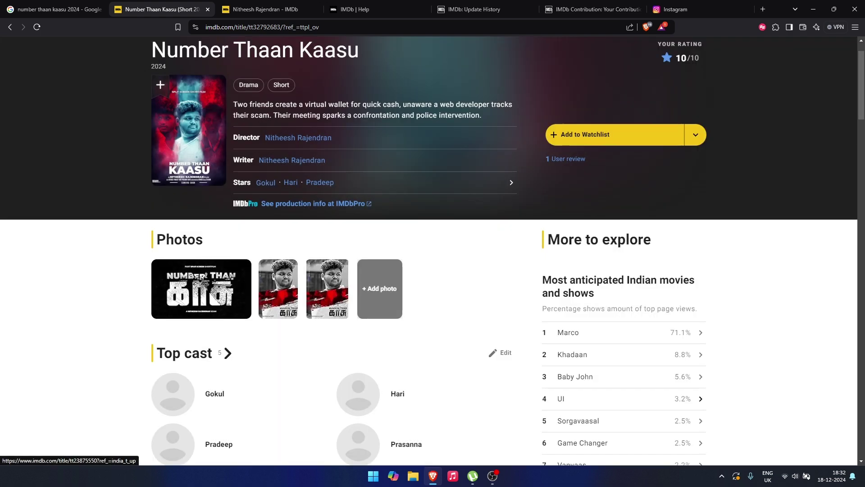
- Review the title page's cast, Storyline and trivia, and open the profile page of the first listed star
scroll(428, 251, down, 8)
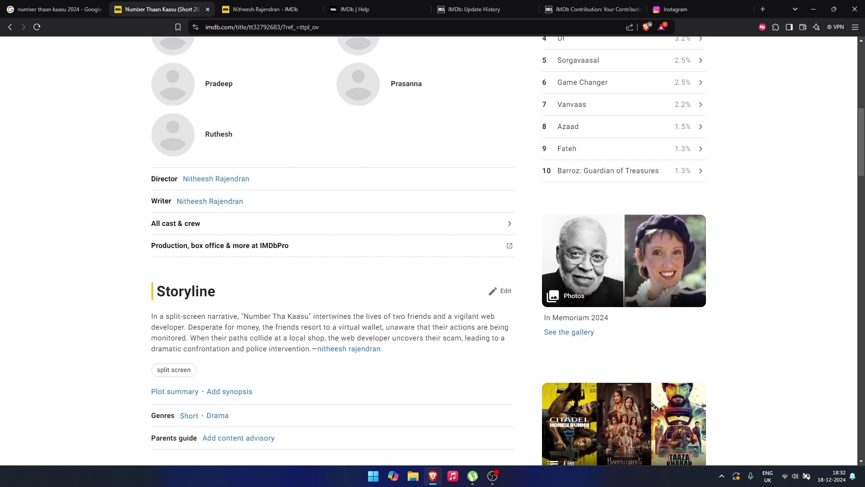
scroll(428, 251, down, 2)
scroll(428, 250, down, 11)
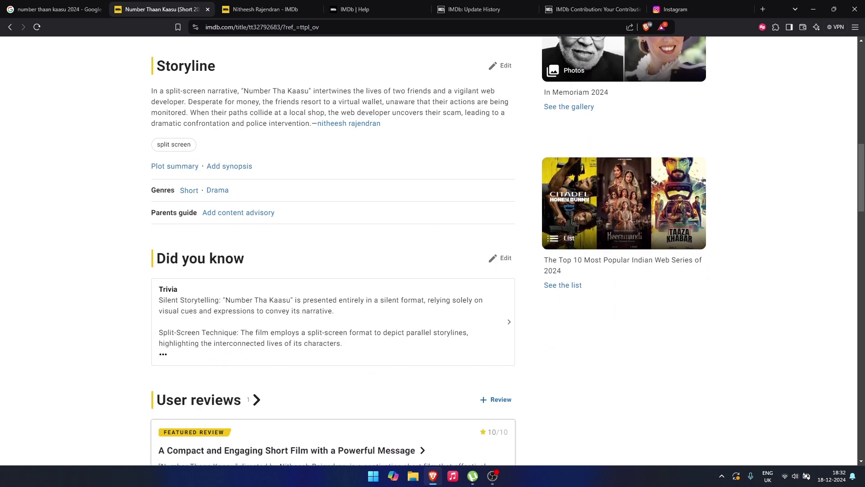
scroll(299, 183, up, 20)
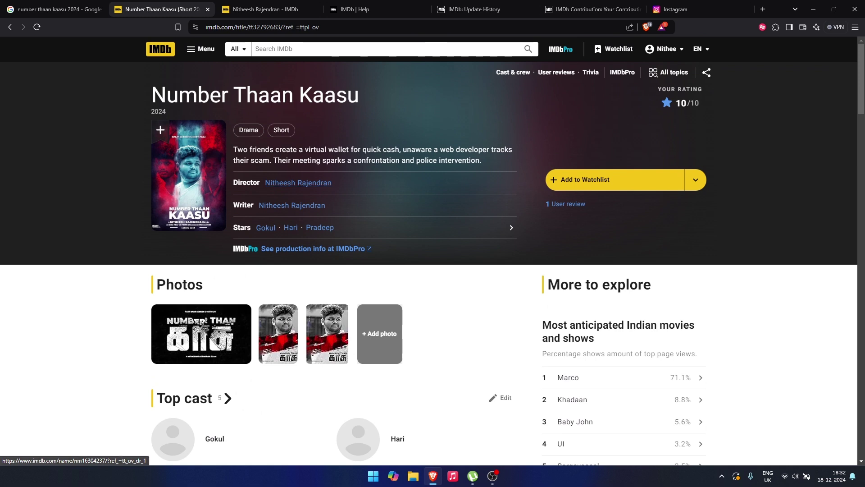
click(266, 228)
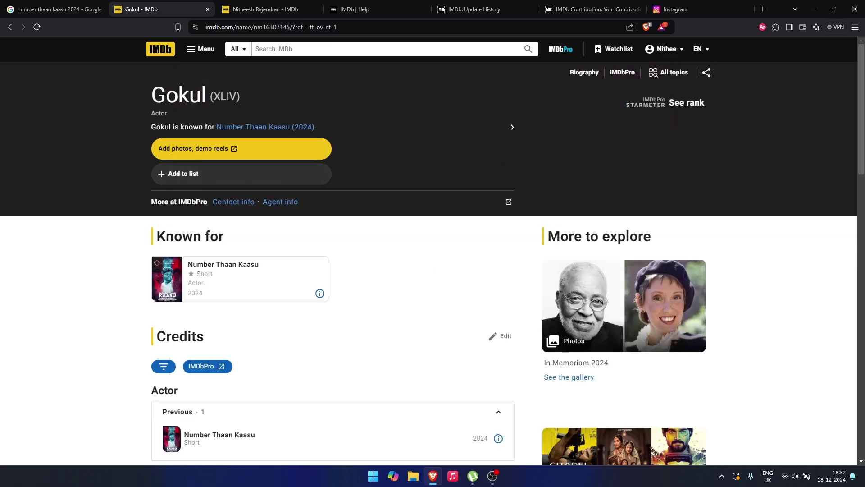
- Return to the Number Thaan Kaasu title page, view the director's profile page, and go back to the title page
key(alt+Left)
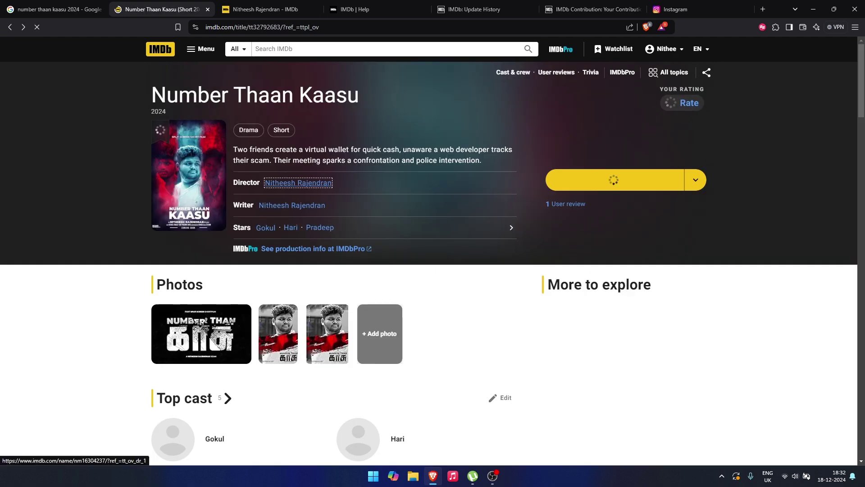
click(298, 182)
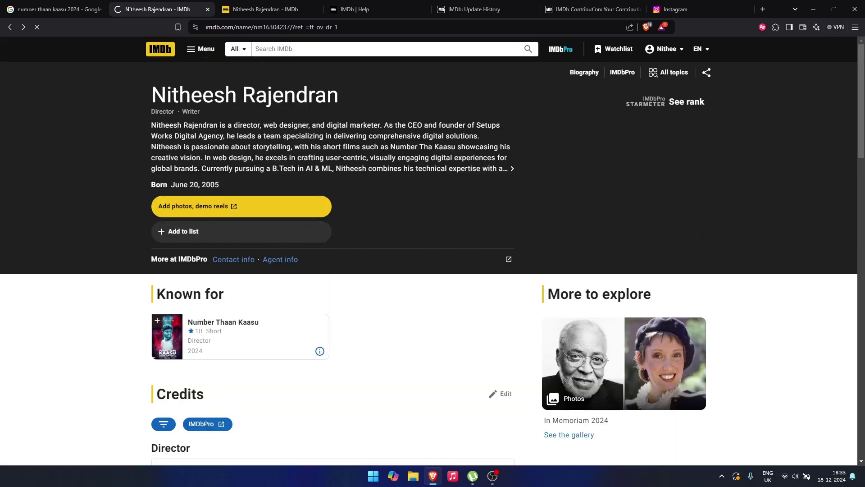
key(alt+Left)
- Open the full cast and crew list from Top cast, and open the profile of the person credited for editing
scroll(327, 199, down, 5)
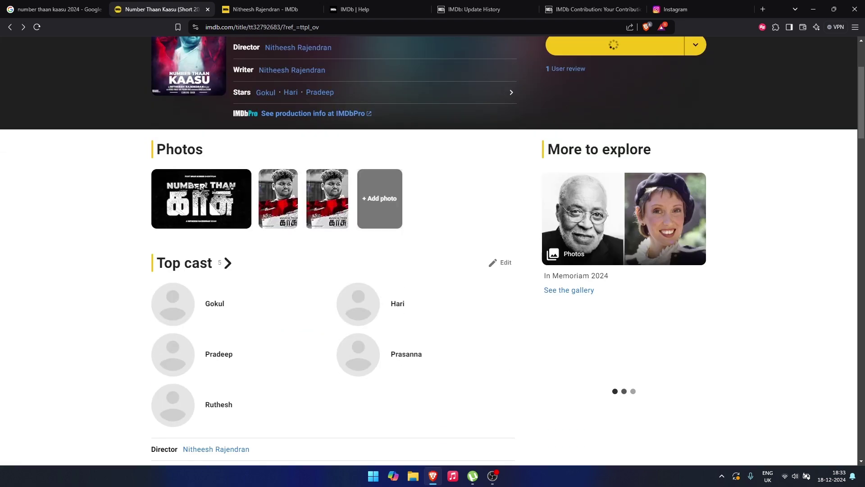
scroll(327, 198, down, 10)
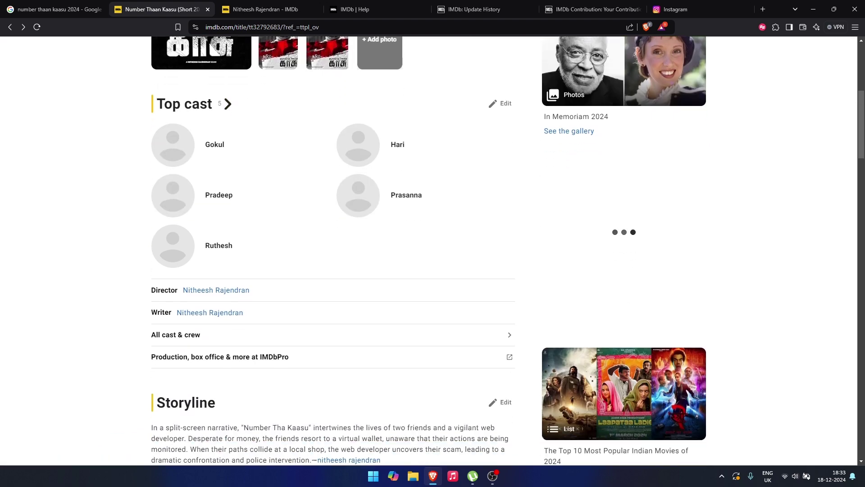
scroll(332, 250, up, 7)
click(193, 128)
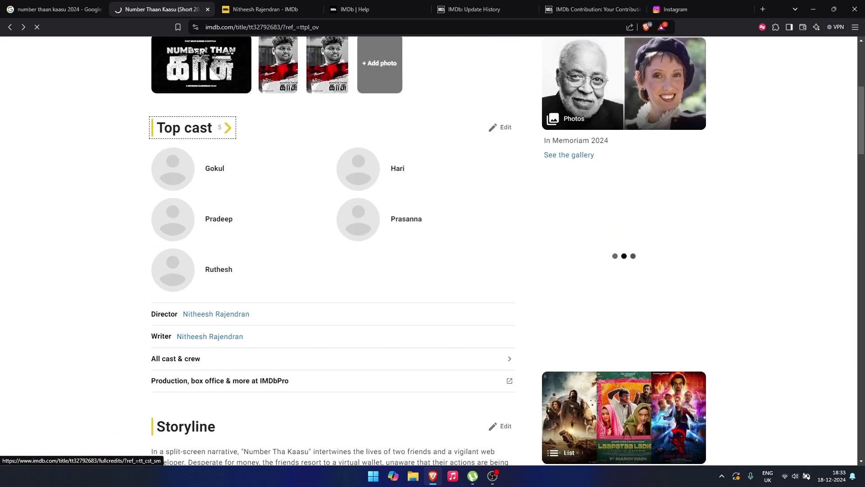
scroll(251, 68, down, 2)
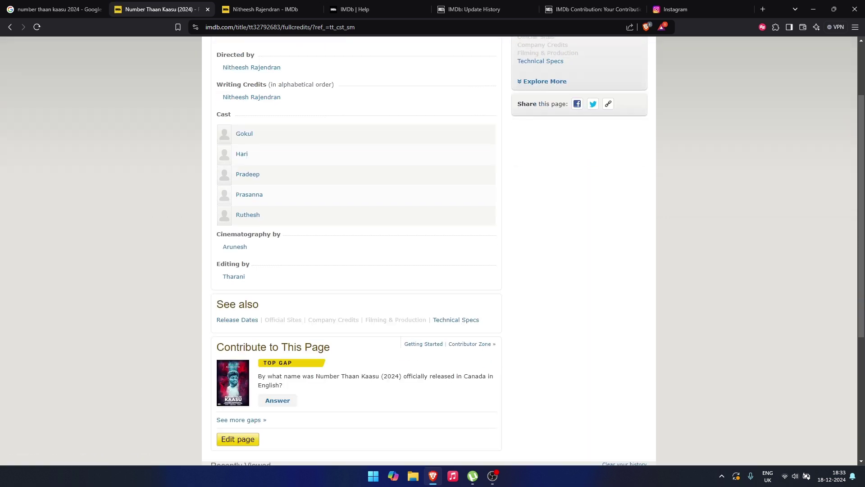
click(234, 276)
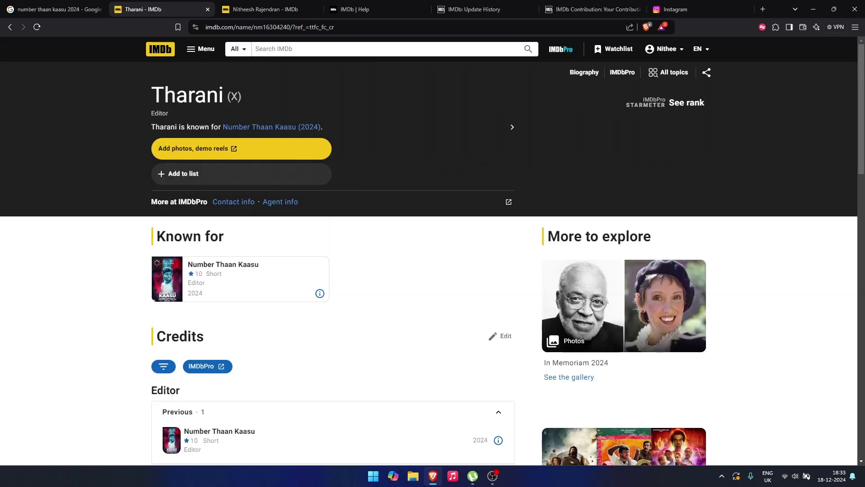
- Open the film editor's Biography page from the short profile description and examine its Mini Bio and contribution options
drag(151, 126, 149, 88)
click(324, 127)
click(148, 88)
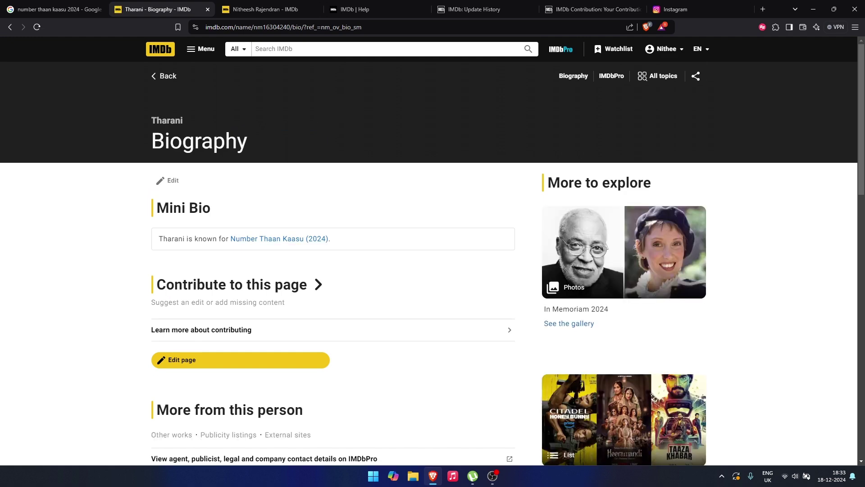
scroll(433, 253, down, 2)
scroll(433, 253, up, 2)
scroll(203, 269, down, 2)
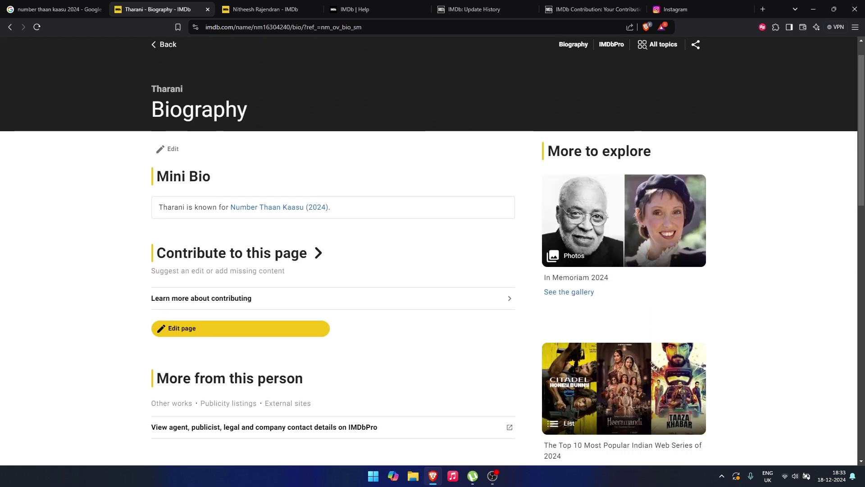
- View the contribution form for adding 1 Biography item to the film editor's profile, and return to the Biography page without entering anything
click(203, 269)
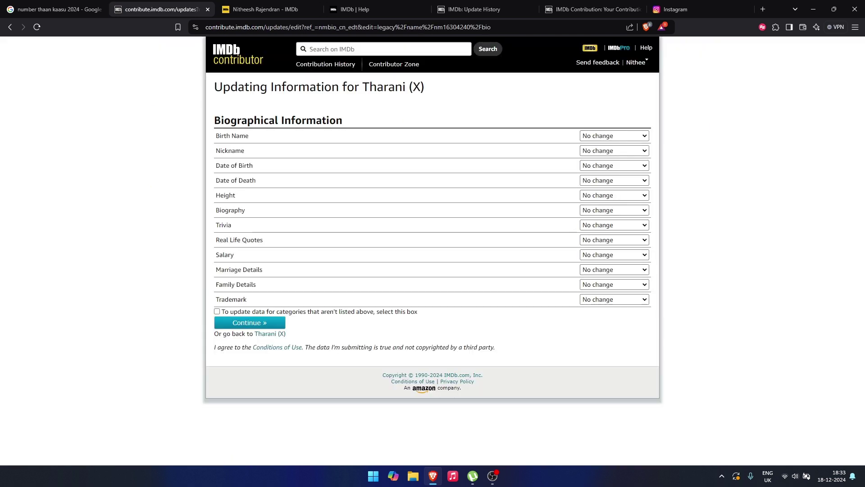
click(614, 210)
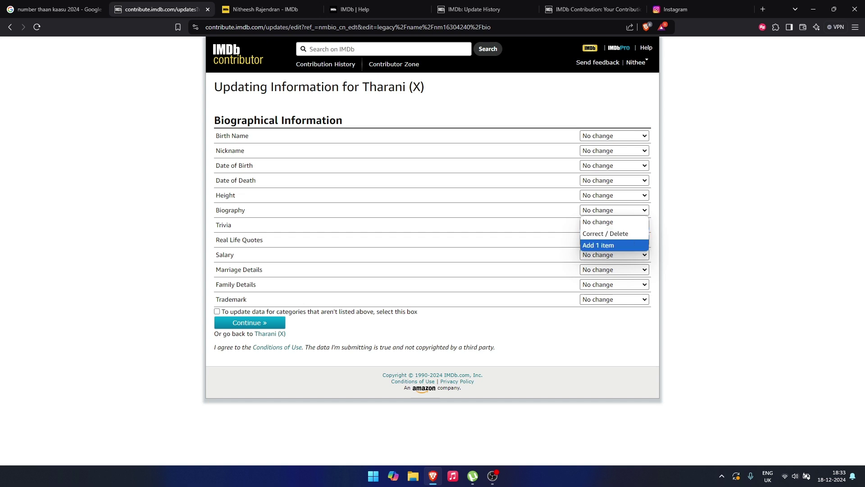
click(599, 245)
click(276, 322)
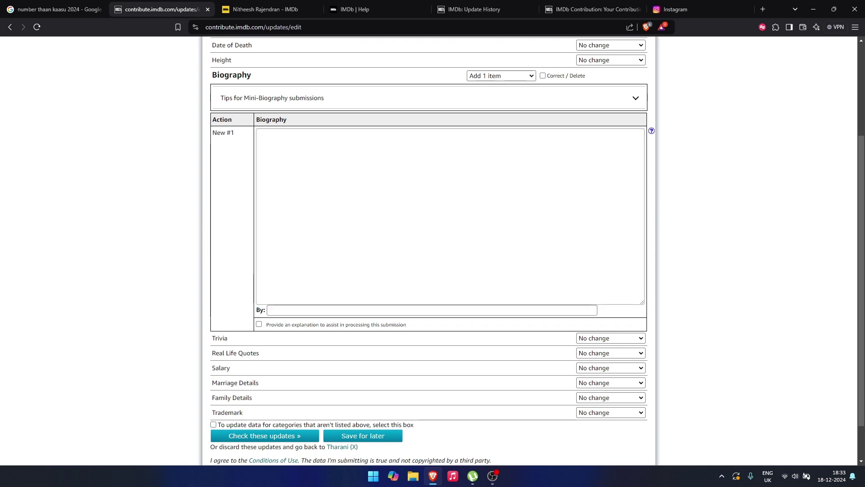
scroll(429, 251, up, 3)
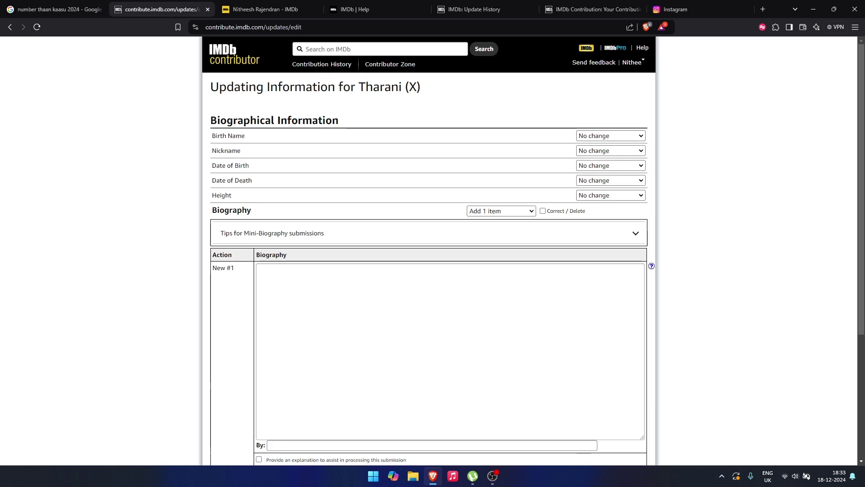
key(alt+Left)
key(alt+Left)
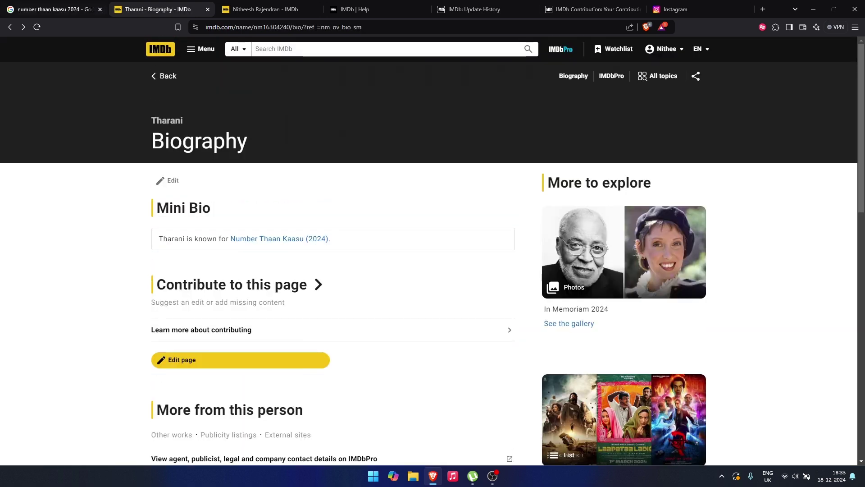
- Switch to the Google results for "number thaan kaasu 2024" and examine the film title and type in its knowledge panel
click(45, 9)
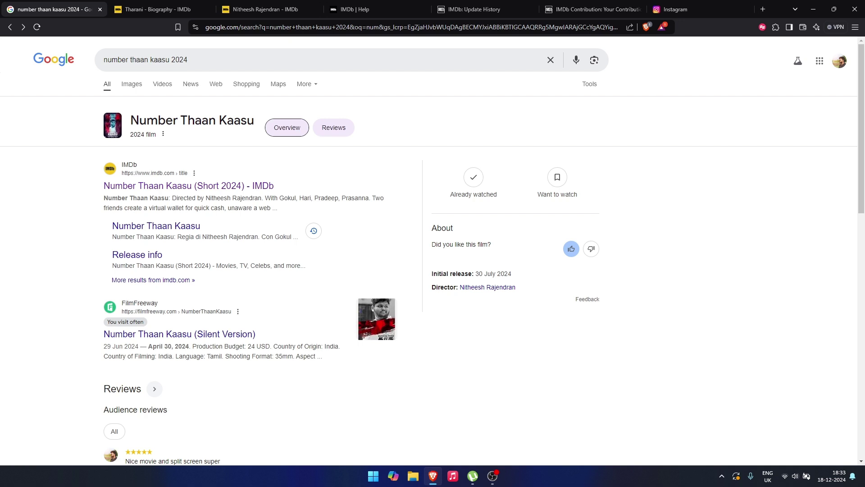
drag(130, 118, 157, 134)
click(180, 134)
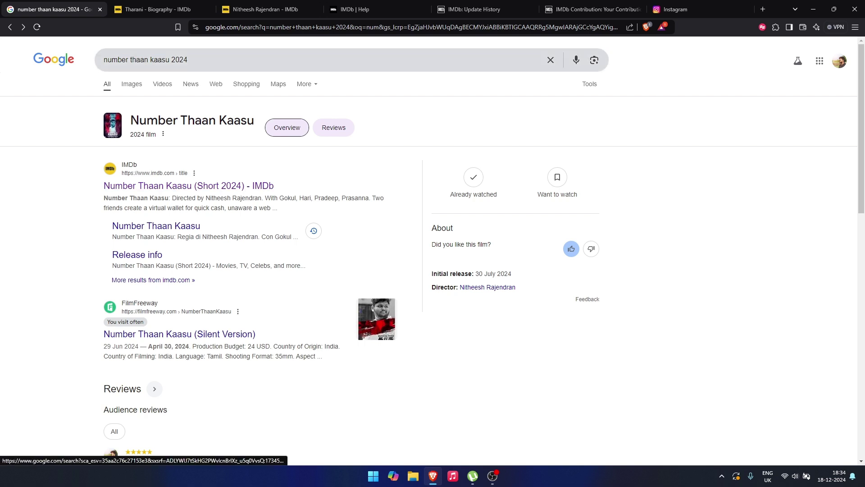
- Open the Trakt and ACMODASI India results for Number Thaan Kaasu in separate new tabs
scroll(181, 196, down, 7)
scroll(162, 201, down, 4)
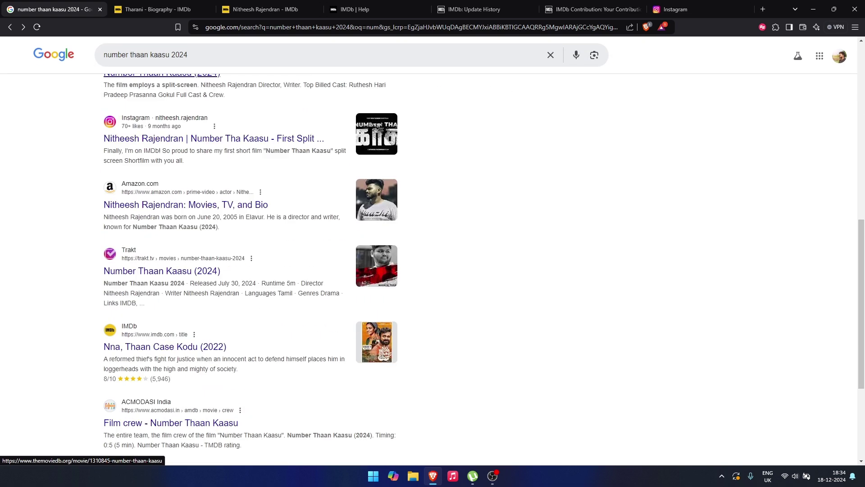
right_click(221, 219)
click(262, 226)
scroll(181, 248, down, 3)
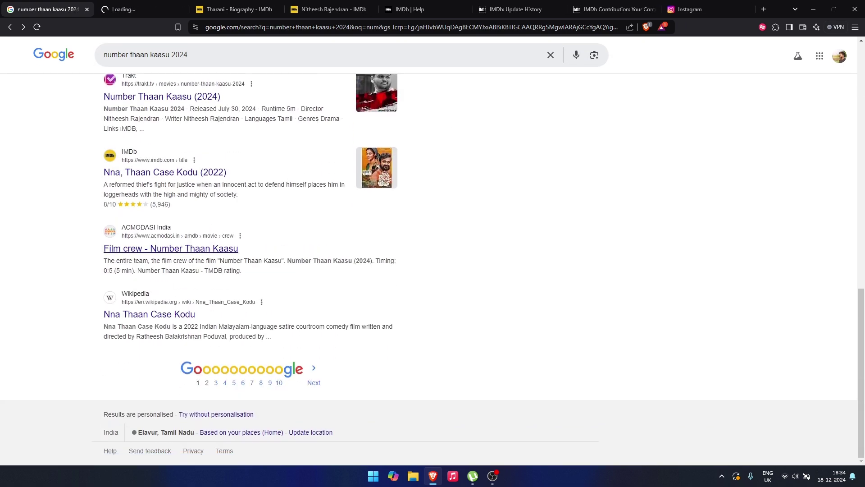
right_click(181, 249)
click(210, 253)
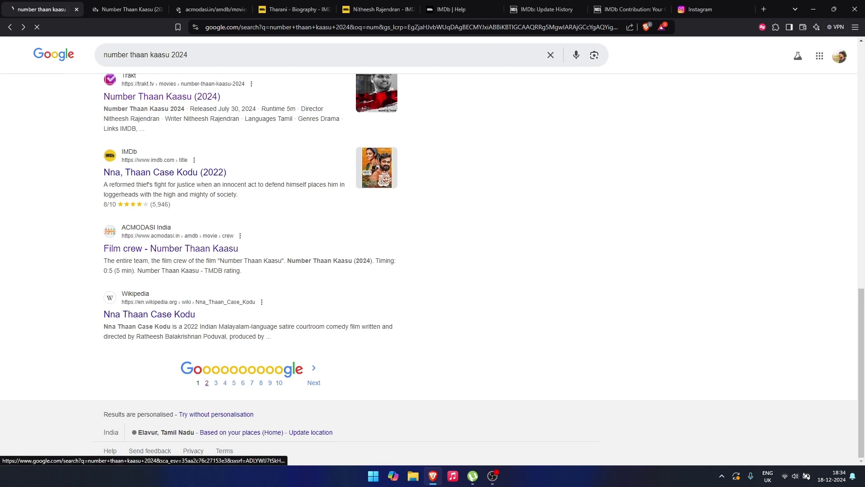
- Go to the second page of Google results and open the Simkl and Binged entries for the film in new tabs
click(207, 383)
right_click(168, 134)
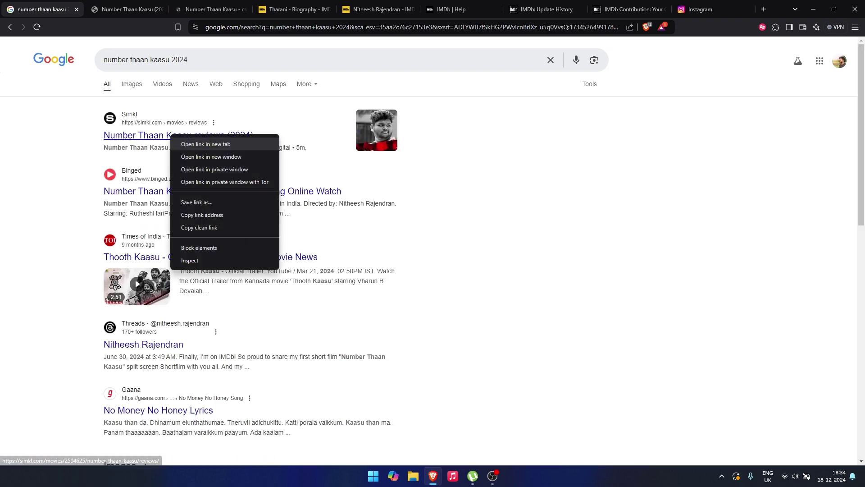
click(193, 142)
right_click(184, 190)
click(212, 196)
- Look through the film's pages on Trakt, ACMODASI India, Simkl and Binged, ending at the film editor's IMDb Biography page
scroll(250, 270, down, 6)
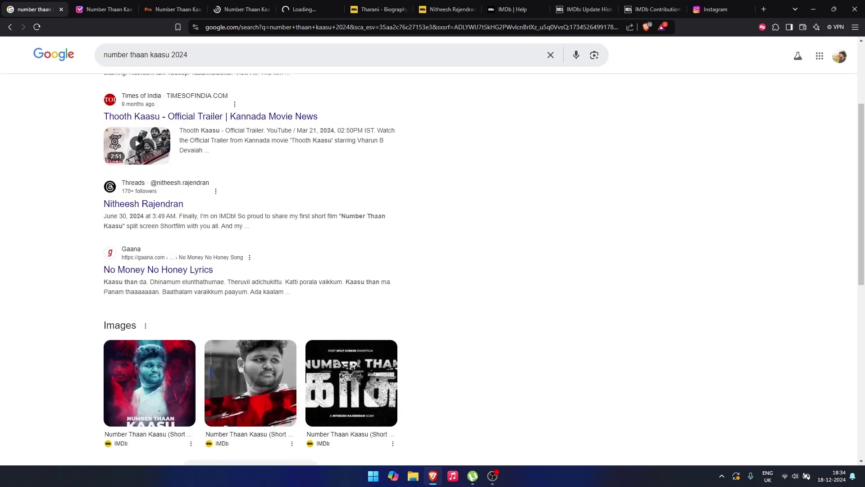
key(ctrl+Tab)
scroll(432, 251, down, 2)
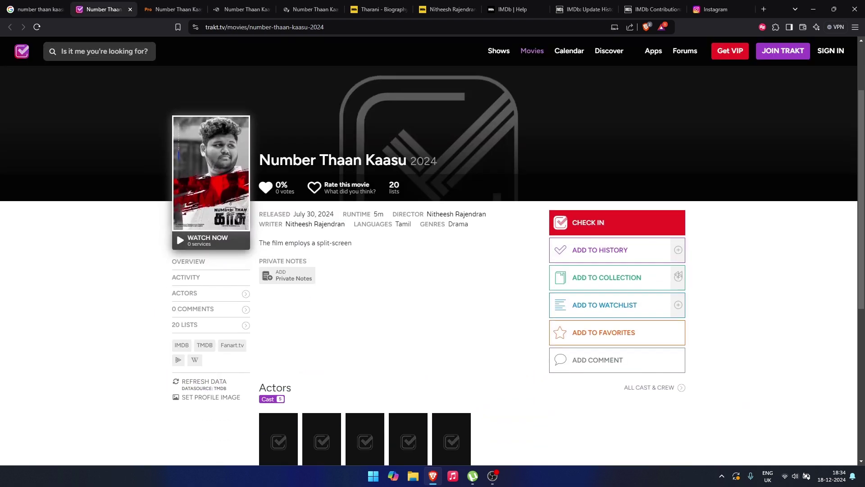
key(ctrl+Tab)
key(ctrl+Tab)
key(ctrl+Tab)
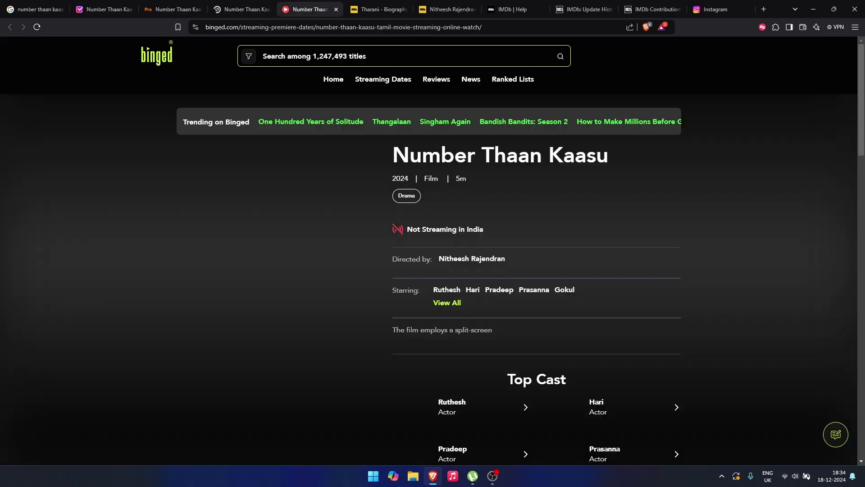
key(ctrl+Tab)
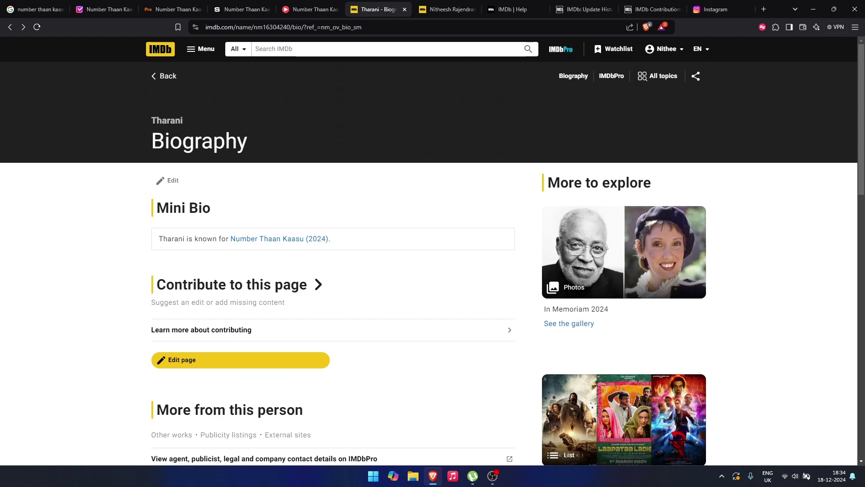
- Close the ACMODASI India, Simkl, Binged and Trakt pages, leaving the film editor's IMDb Biography page open
key(ctrl+shift+Tab)
key(ctrl+shift+Tab)
key(ctrl+shift+Tab)
key(ctrl+w)
key(ctrl+w)
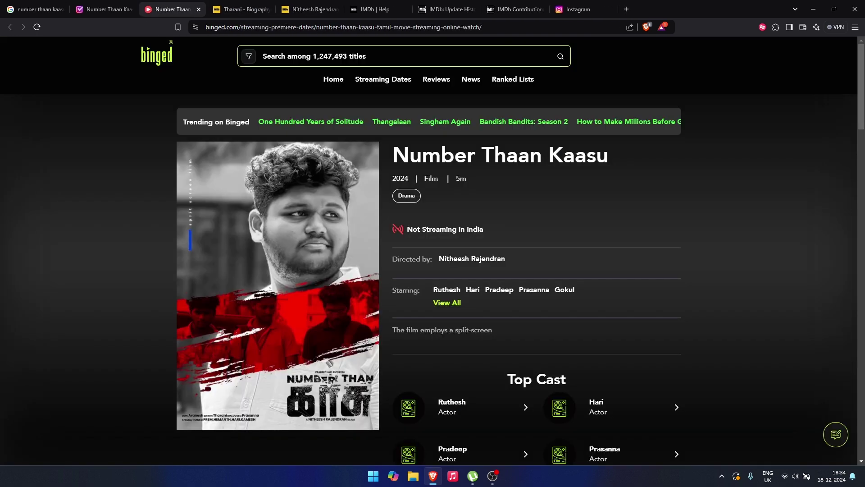
click(198, 9)
click(130, 9)
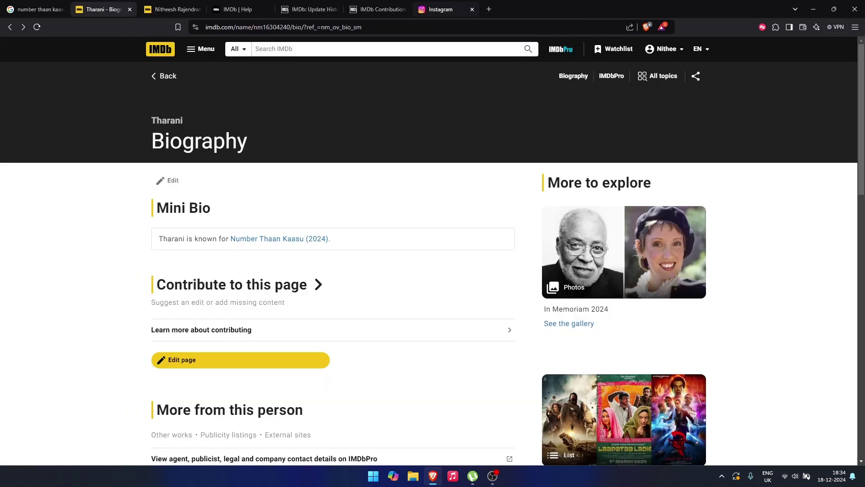
- Load the director's portfolio website in the tab that holds the Instagram post
click(444, 9)
click(251, 27)
text(nitheeshdr.in)
key(Return)
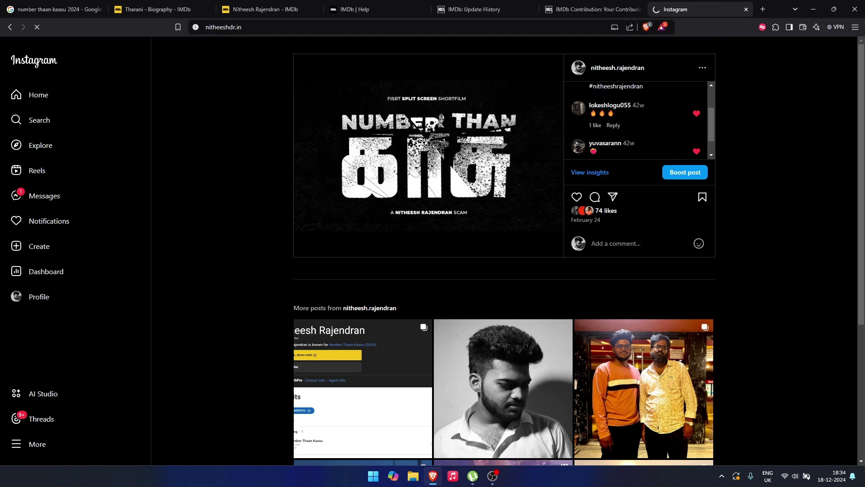
- Return to the IMDb Contribution page and show it in responsive device emulation with the developer tools open
key(ctrl+shift+Tab)
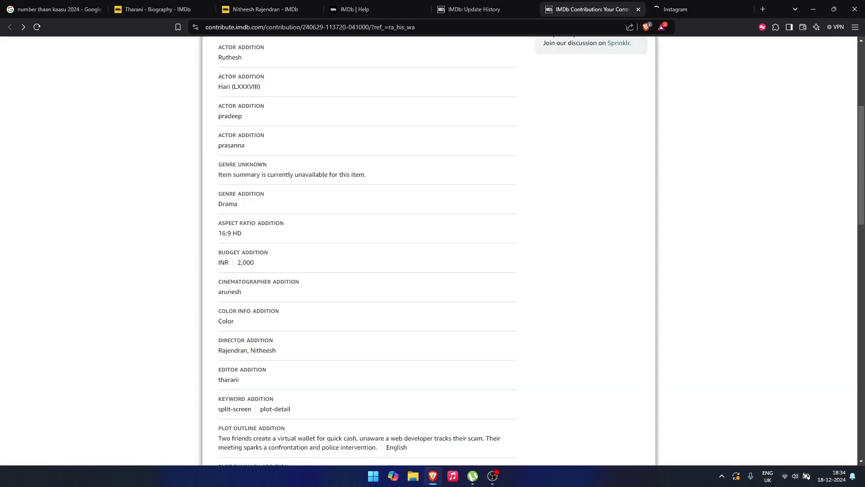
key(ctrl+l)
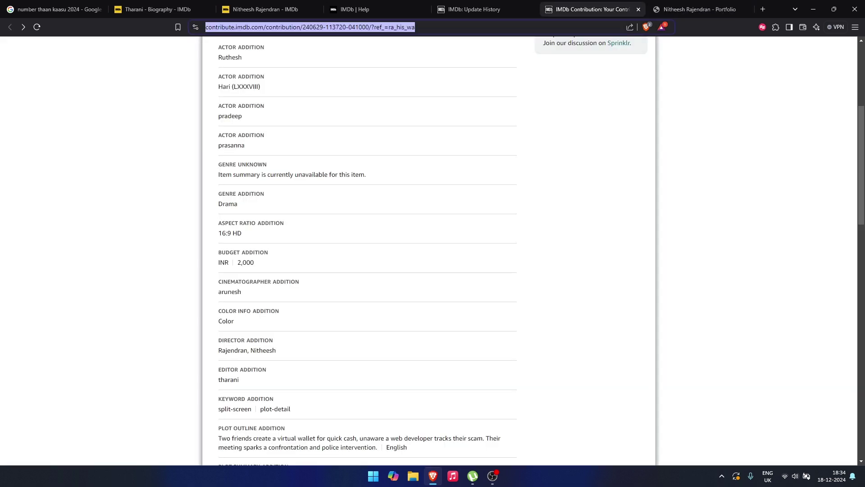
key(ctrl+shift+j)
key(ctrl+shift+m)
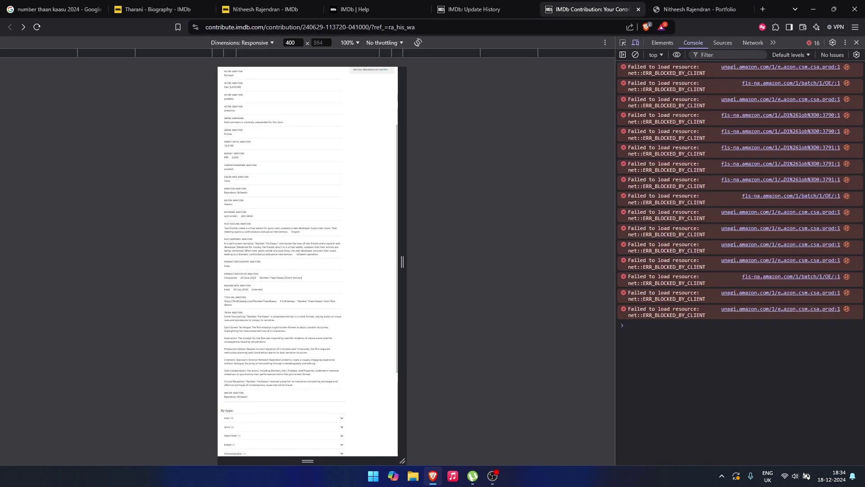
- Search Google for the director's full name in the emulated mobile view
key(ctrl+l)
text(nithe)
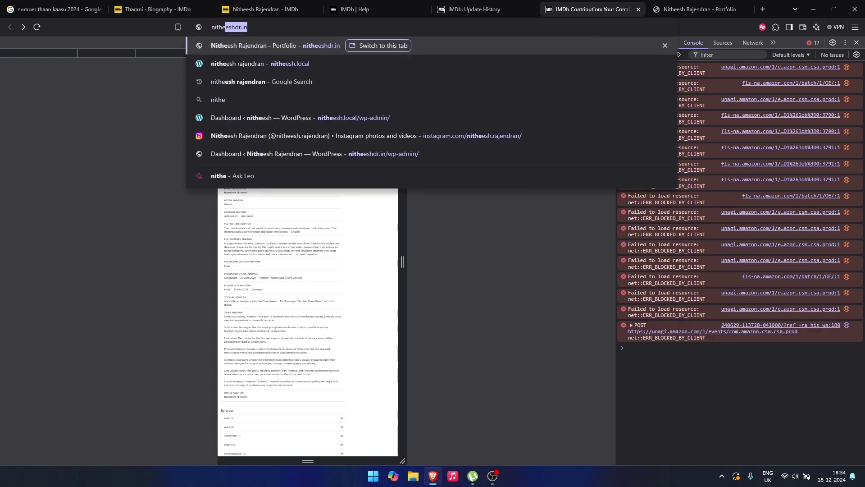
key(Down)
key(Down)
key(Return)
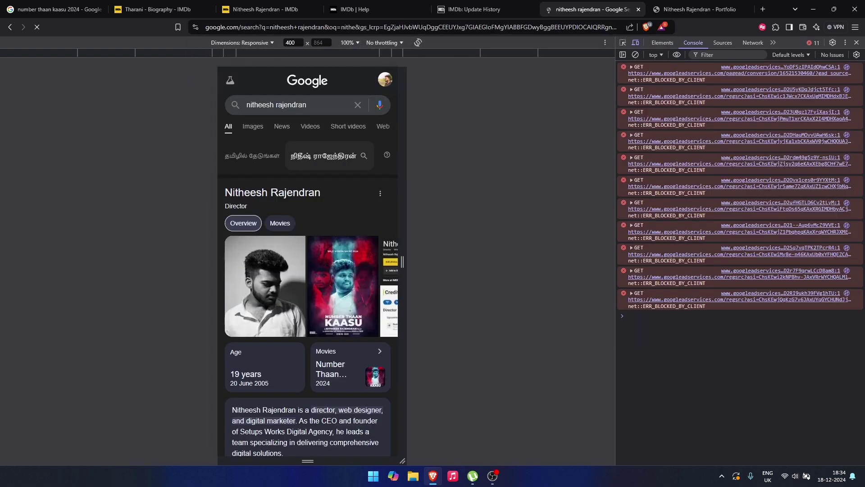
- Widen the emulated viewport to about 538 px and review the Overview and Movies sections of the director's knowledge panel
drag(403, 261, 434, 261)
scroll(307, 262, down, 3)
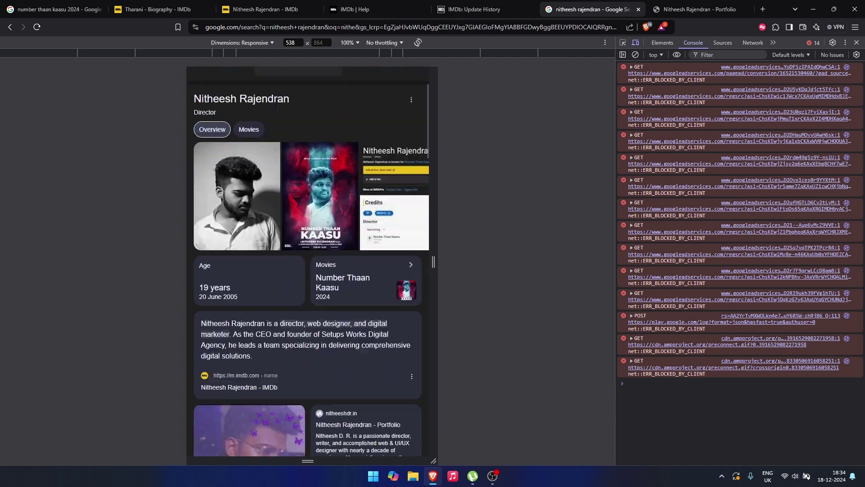
scroll(308, 262, up, 3)
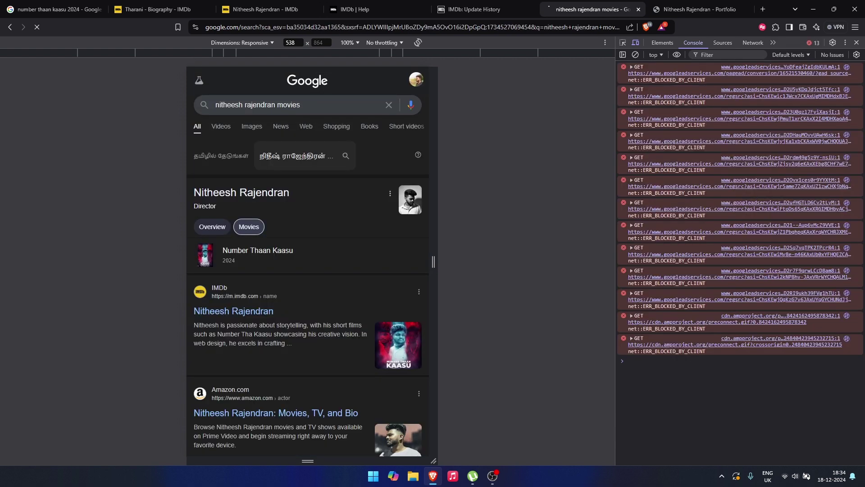
scroll(308, 261, down, 2)
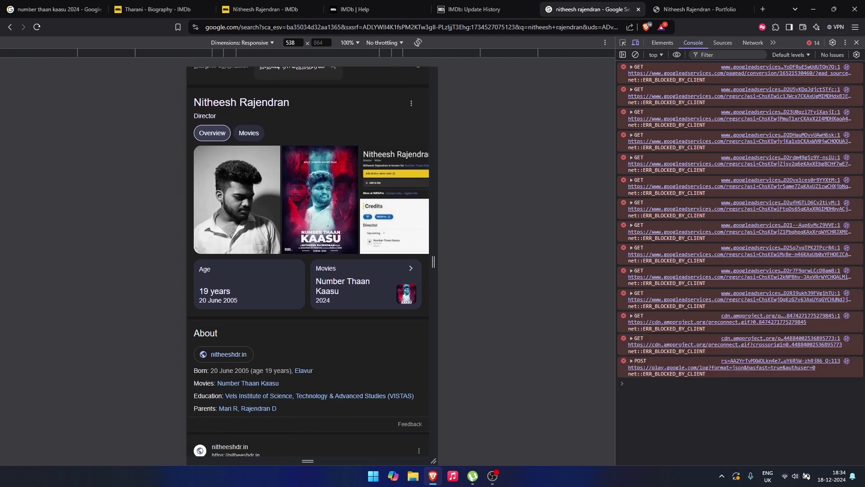
- Examine the image carousel and About details in the director's knowledge panel, plus the portfolio and Instagram results beneath it
scroll(308, 200, right, 1)
scroll(308, 261, down, 2)
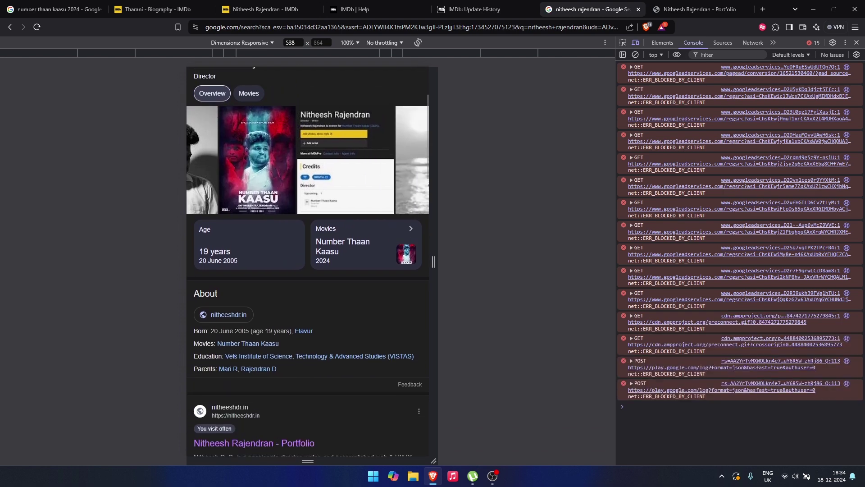
scroll(308, 271, down, 1)
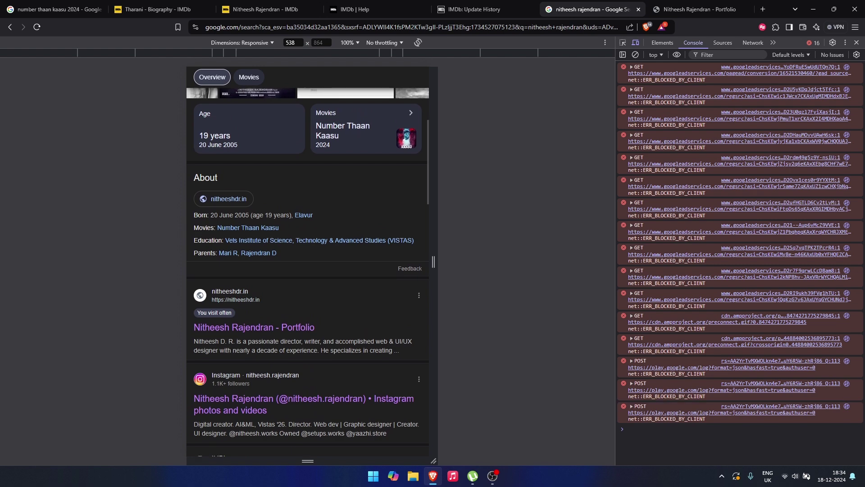
scroll(308, 261, up, 5)
scroll(308, 263, left, 1)
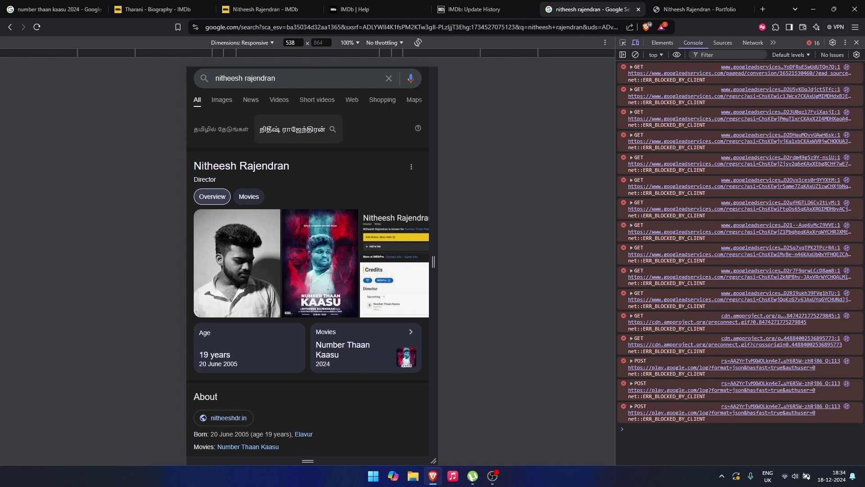
scroll(308, 261, down, 5)
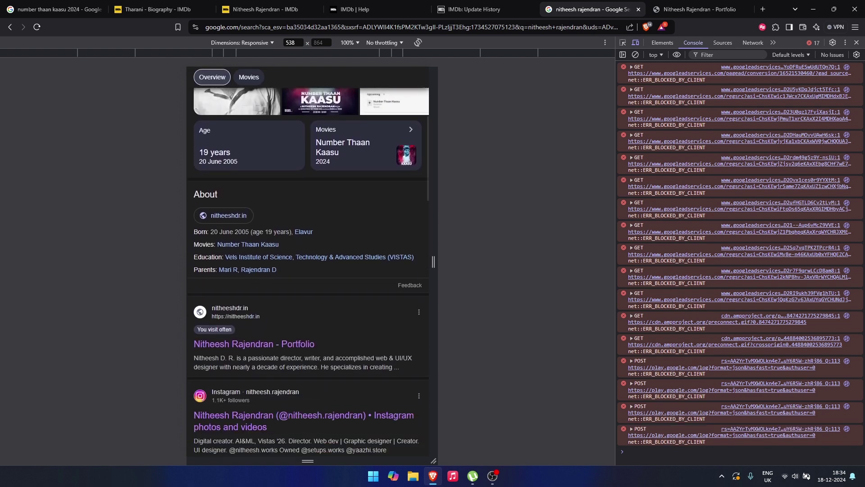
scroll(308, 261, up, 4)
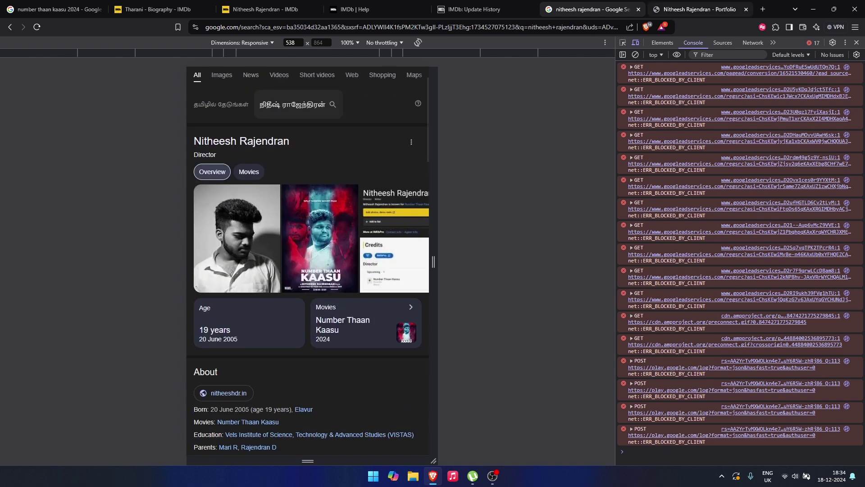
- Open the page source of the director's portfolio website and inspect the Rank Math SEO meta tags and schema block
click(699, 10)
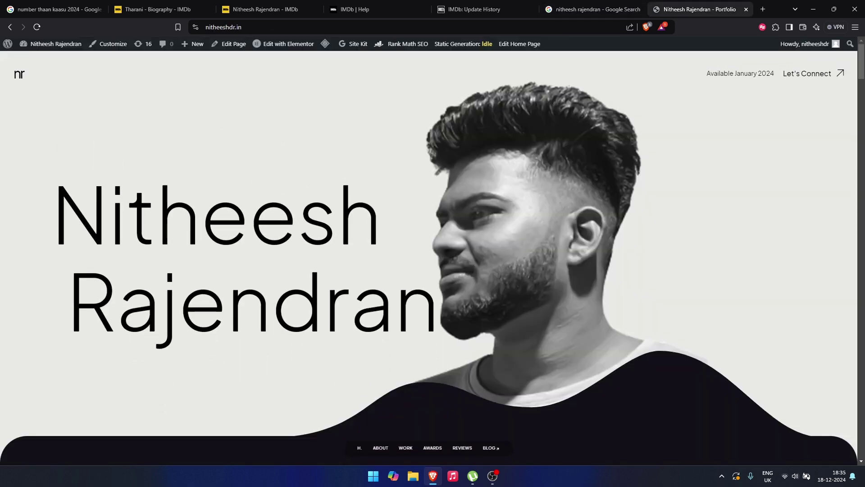
key(ctrl+u)
scroll(432, 247, down, 20)
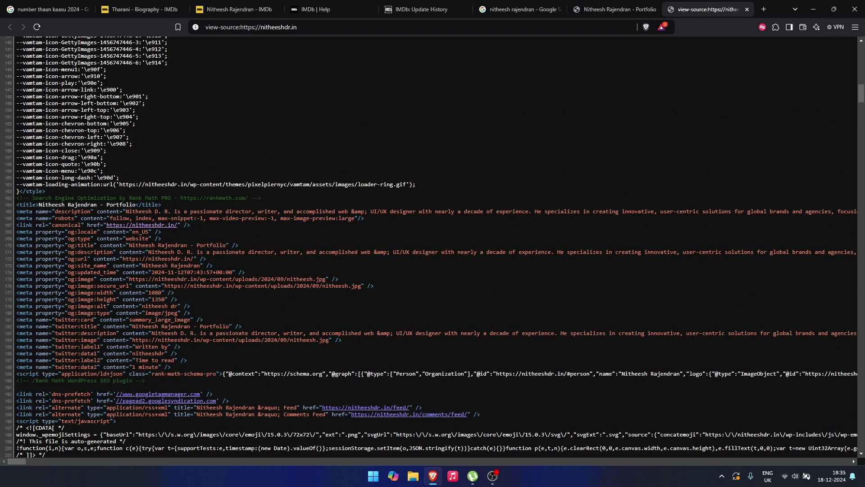
drag(17, 204, 399, 380)
click(398, 381)
scroll(437, 248, down, 2)
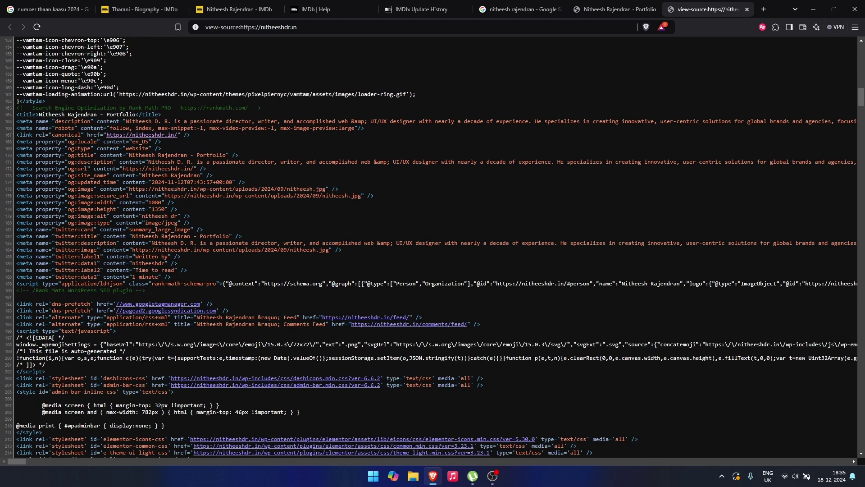
- Search Google for the movie director Vijay Varadharaj in the tab that holds the portfolio website
click(607, 9)
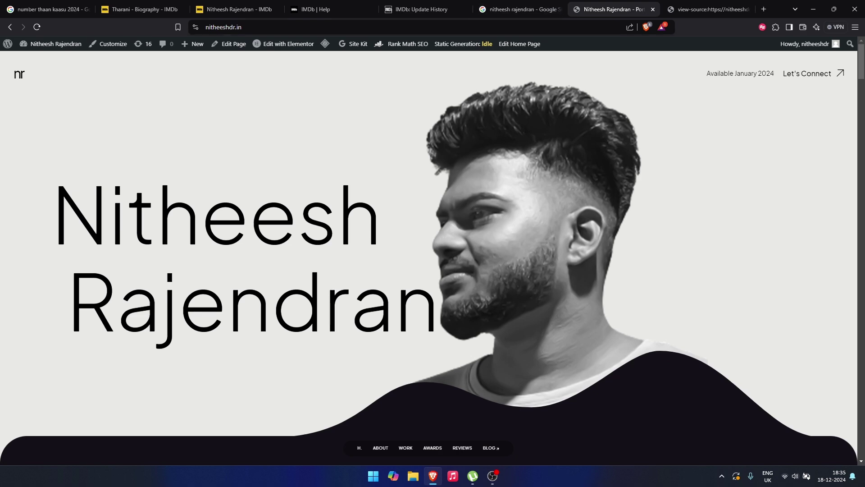
click(468, 27)
text(vijay)
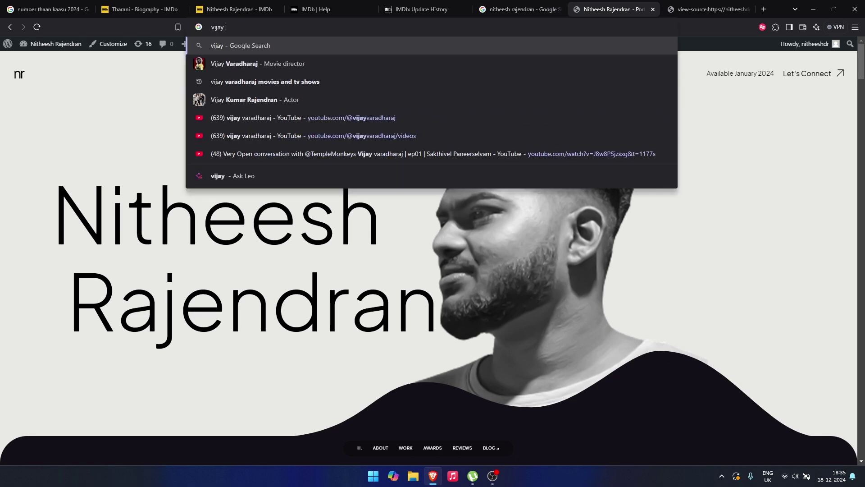
key(Down)
key(Return)
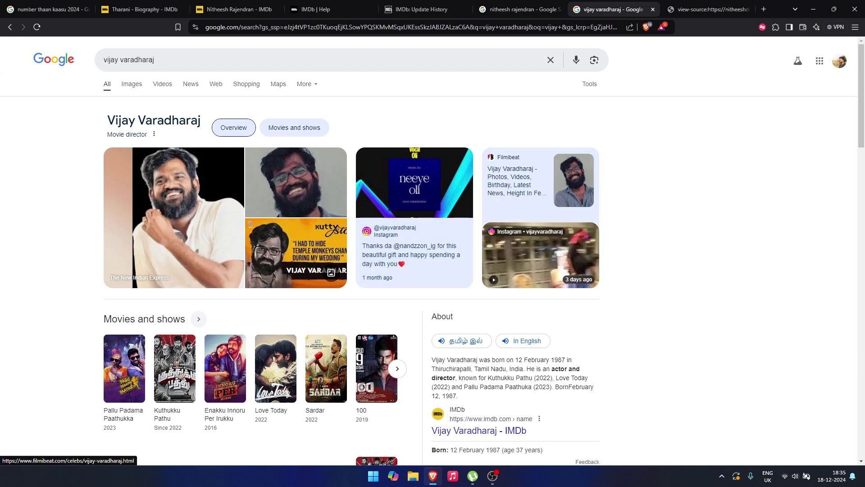
- Review Vijay Varadharaj's Google results and compare them with the first director's emulated mobile knowledge panel
scroll(541, 225, down, 4)
scroll(541, 225, up, 4)
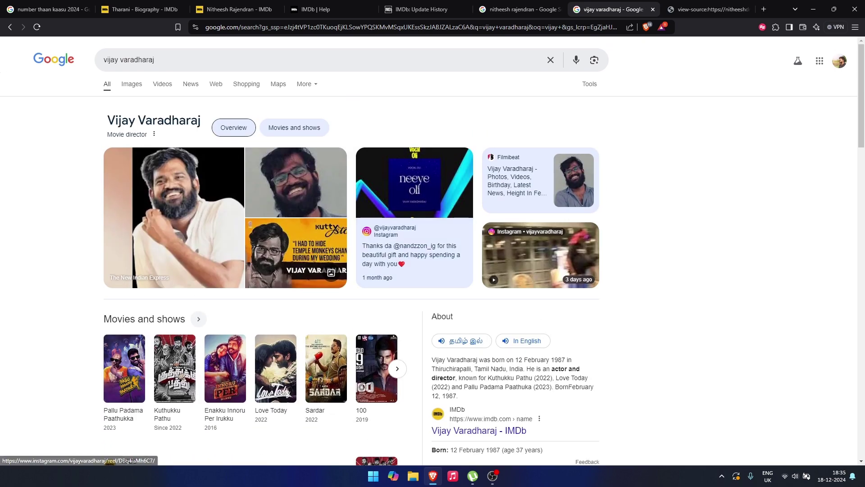
click(708, 9)
click(520, 9)
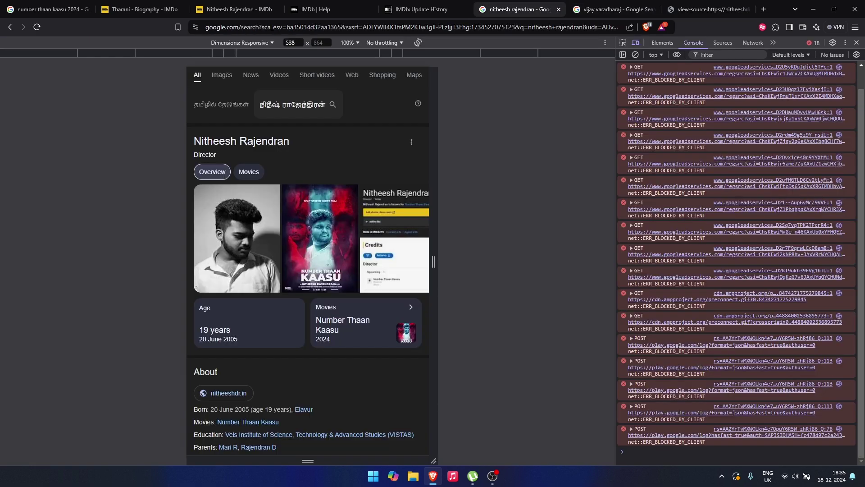
click(613, 9)
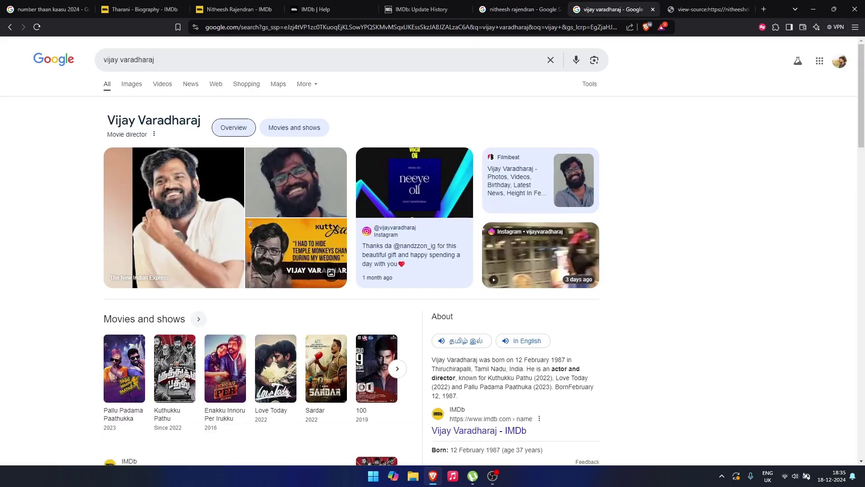